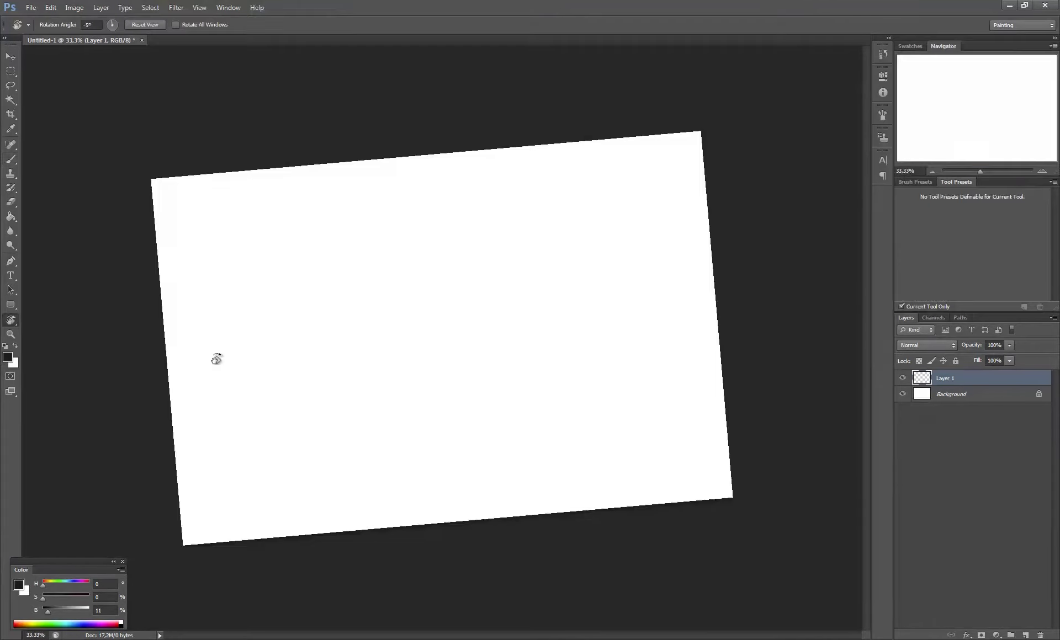
Paint four overlapping grey mountain ranges on Layer 1, palest at the back, darker toward the bottom.
mouse_move(162, 280)
left_mouse_down()
mouse_move(480, 249)
mouse_move(651, 265)
mouse_move(410, 259)
mouse_move(256, 307)
mouse_move(568, 367)
mouse_move(339, 466)
mouse_move(608, 395)
mouse_move(684, 469)
left_mouse_up()
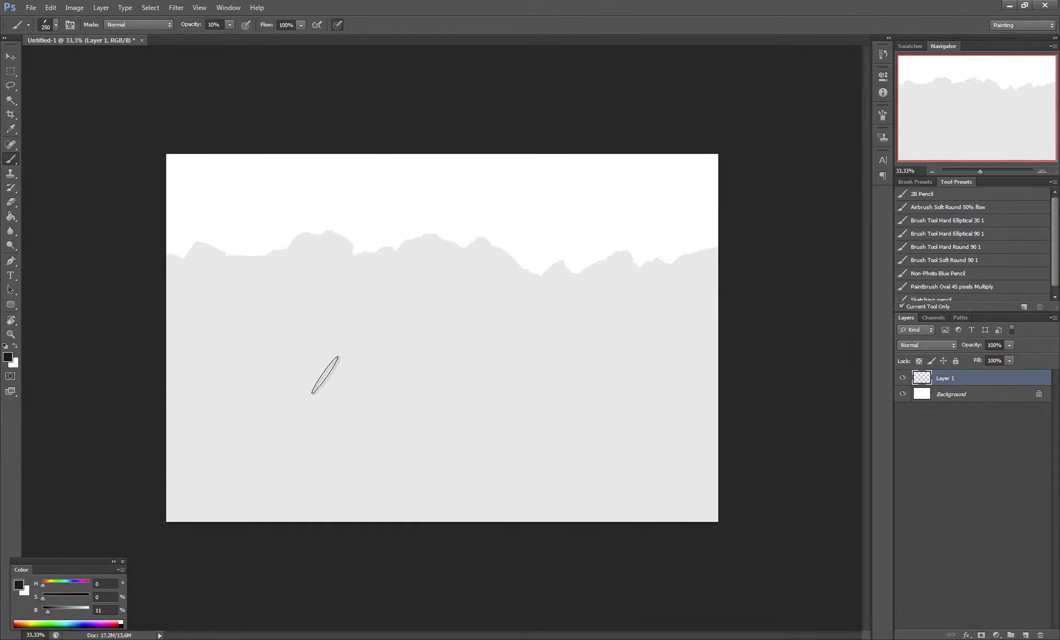
mouse_move(155, 320)
left_mouse_down()
mouse_move(545, 303)
mouse_move(486, 376)
mouse_move(215, 339)
mouse_move(147, 508)
mouse_move(383, 539)
mouse_move(687, 378)
mouse_move(624, 486)
mouse_move(568, 454)
left_mouse_up()
mouse_move(166, 364)
left_mouse_down()
mouse_move(298, 353)
mouse_move(378, 422)
mouse_move(192, 517)
mouse_move(499, 436)
mouse_move(544, 485)
mouse_move(722, 438)
left_mouse_up()
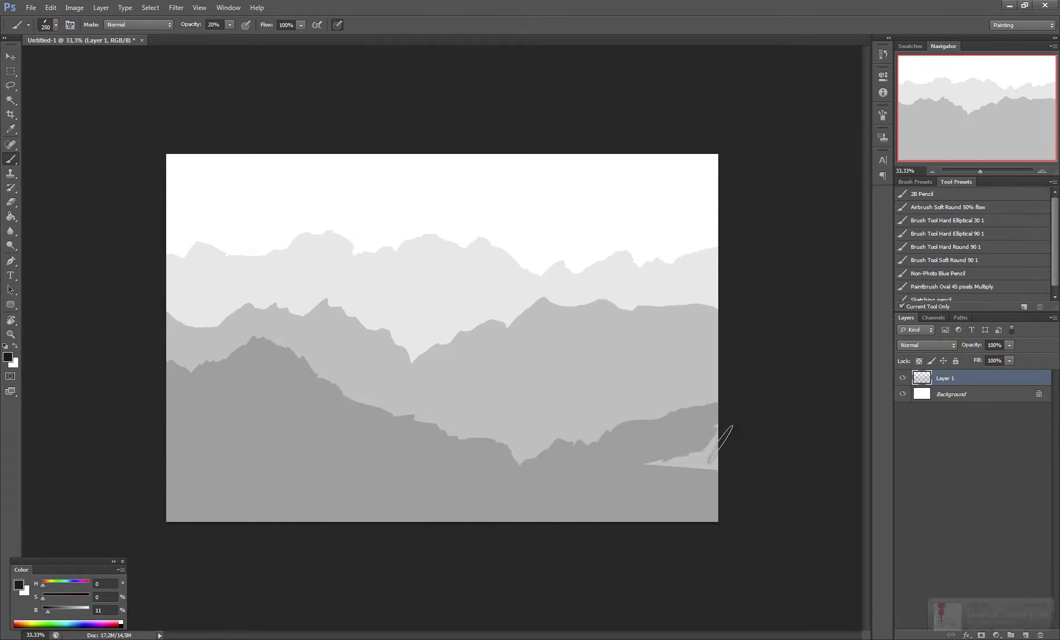
mouse_move(159, 475)
left_mouse_down()
mouse_move(331, 419)
mouse_move(188, 496)
mouse_move(442, 469)
mouse_move(721, 461)
left_mouse_up()
At full opacity, paint a dark lower-left foreground mountain and fill the middle bands light grey.
key("0")
mouse_move(194, 436)
left_mouse_down()
mouse_move(142, 533)
mouse_move(331, 474)
mouse_move(327, 434)
left_mouse_up()
left_click_drag(414, 356, 718, 331)
left_click(552, 309, "alt")
left_click_drag(166, 343, 442, 353)
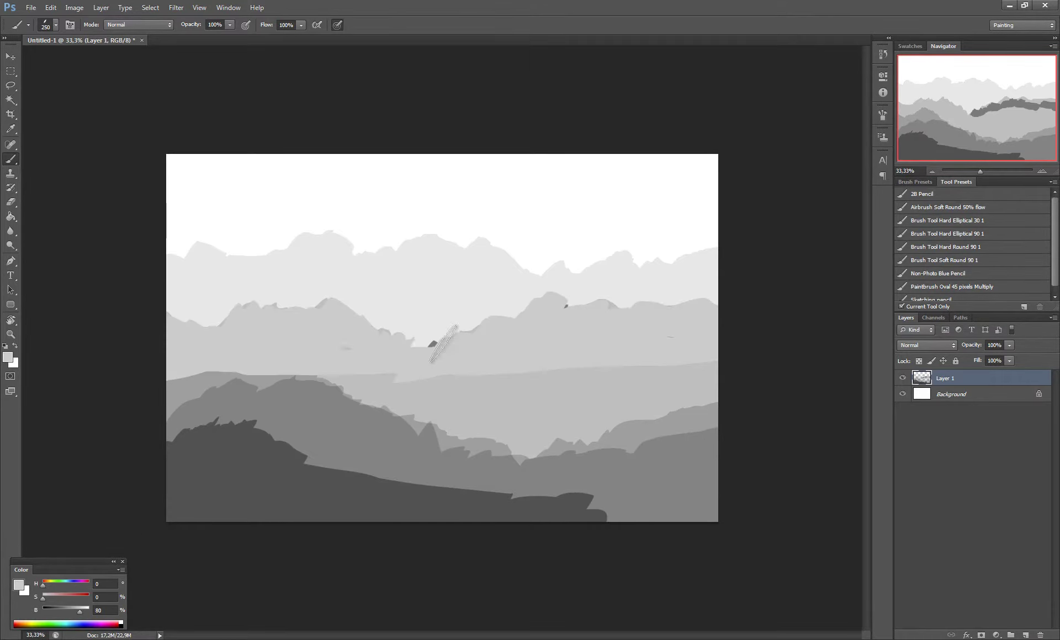
left_click_drag(166, 392, 718, 408)
left_click_drag(717, 409, 554, 318)
Paint a mid-grey ridge across the lower left of the canvas.
left_click_drag(143, 420, 237, 353)
left_click_drag(166, 359, 375, 397)
key("F5")
key("F5")
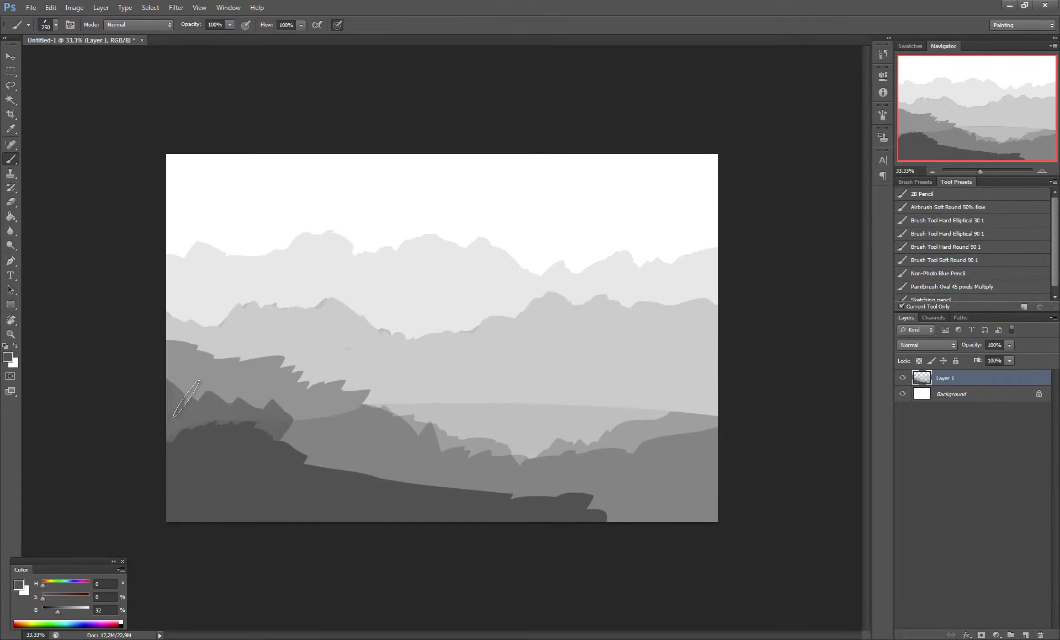
mouse_move(166, 387)
left_mouse_down()
mouse_move(387, 459)
mouse_move(701, 486)
mouse_move(685, 470)
mouse_move(547, 480)
mouse_move(654, 460)
left_mouse_up()
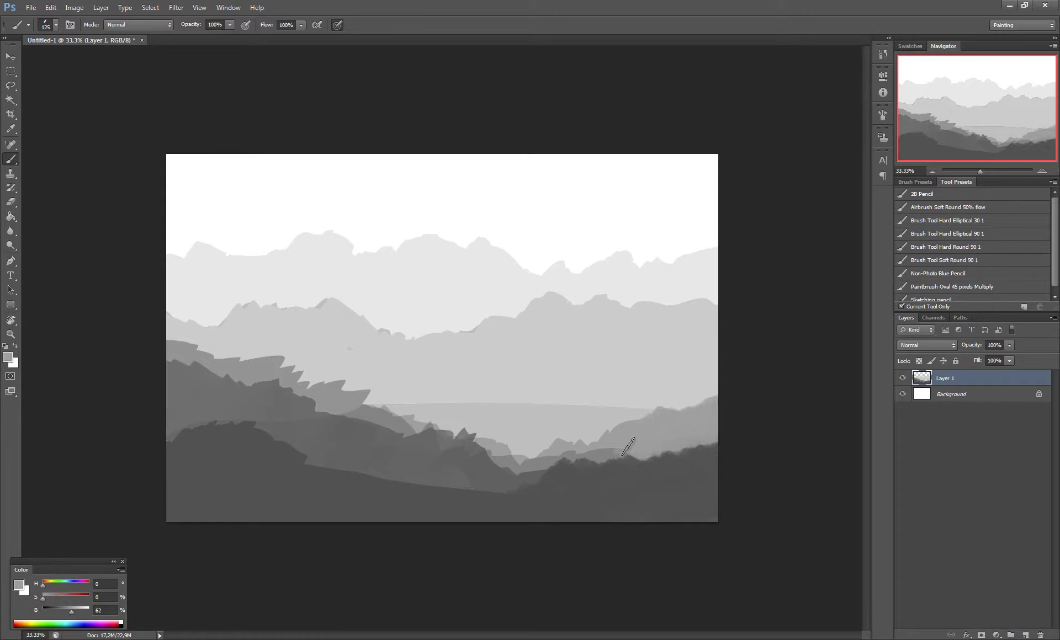
key("F5")
key("F5")
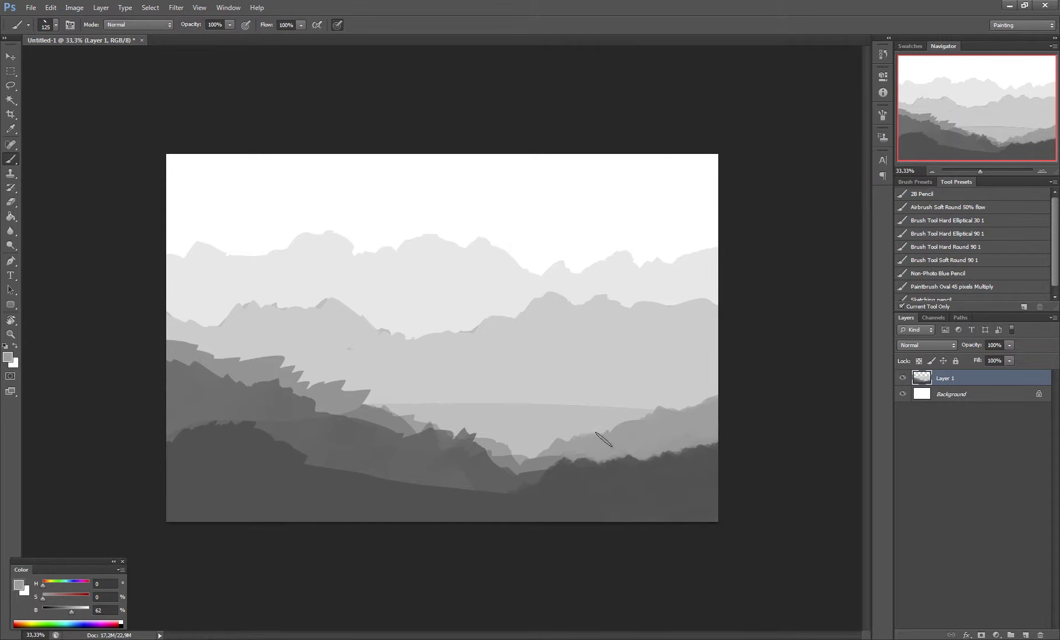
key("F5")
key("F5")
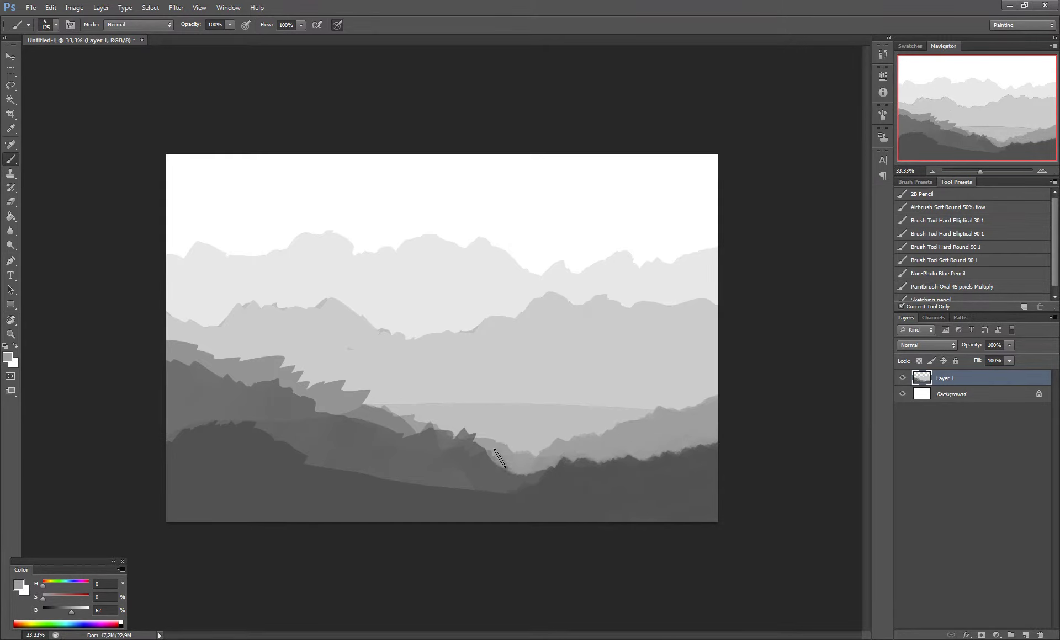
key("F5")
key("F5")
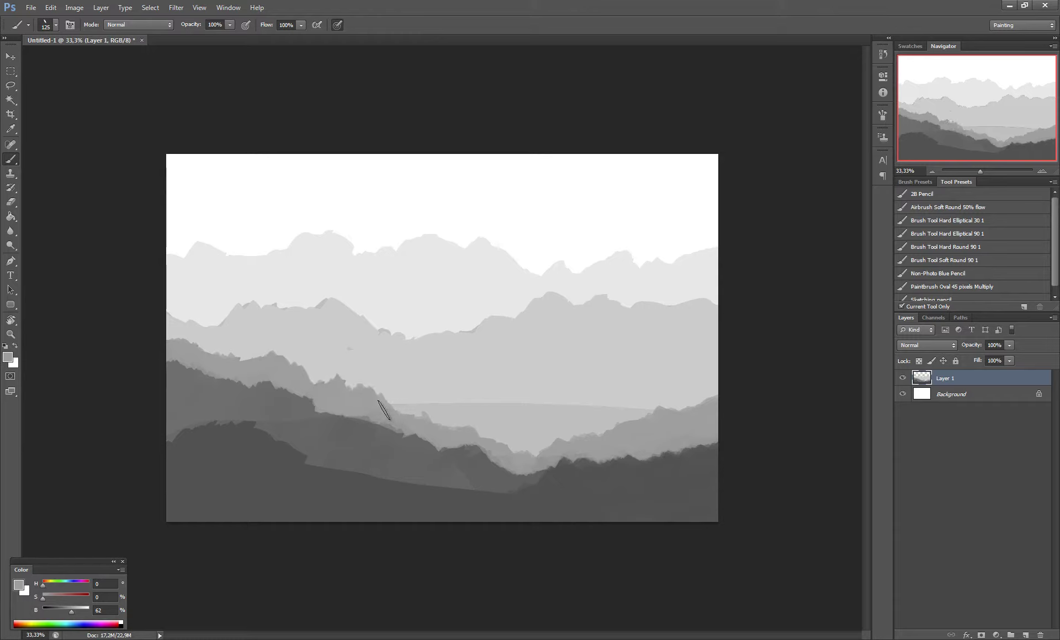
Sample a darker grey to smooth the foreground ridge edge and reshape the middle ridge.
left_click(436, 460, "alt")
left_click_drag(356, 471, 200, 396)
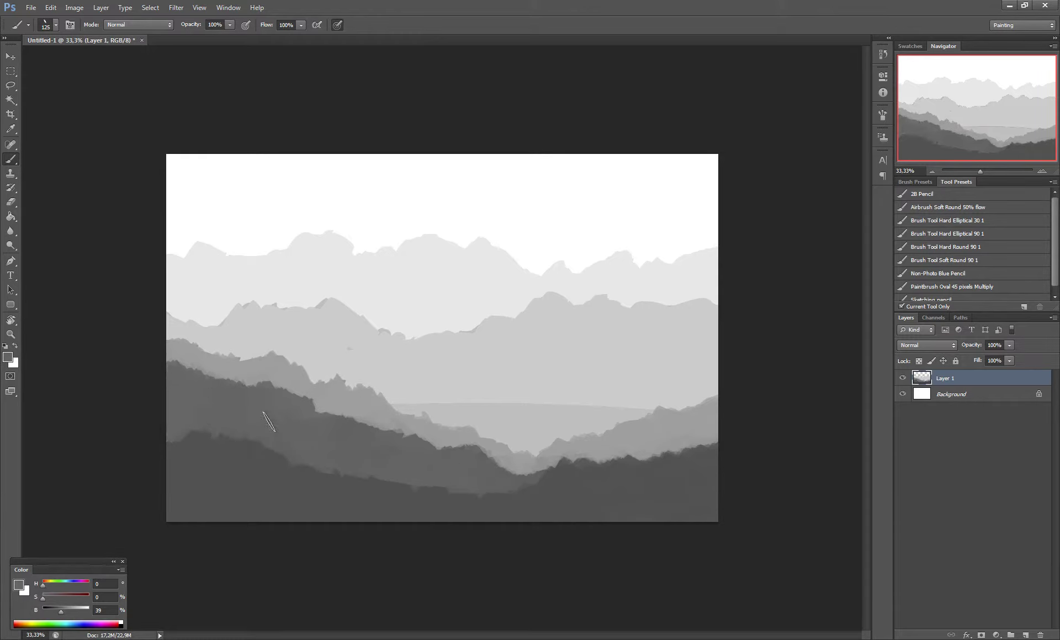
mouse_move(304, 377)
left_mouse_down()
mouse_move(521, 444)
mouse_move(706, 389)
mouse_move(599, 384)
left_mouse_up()
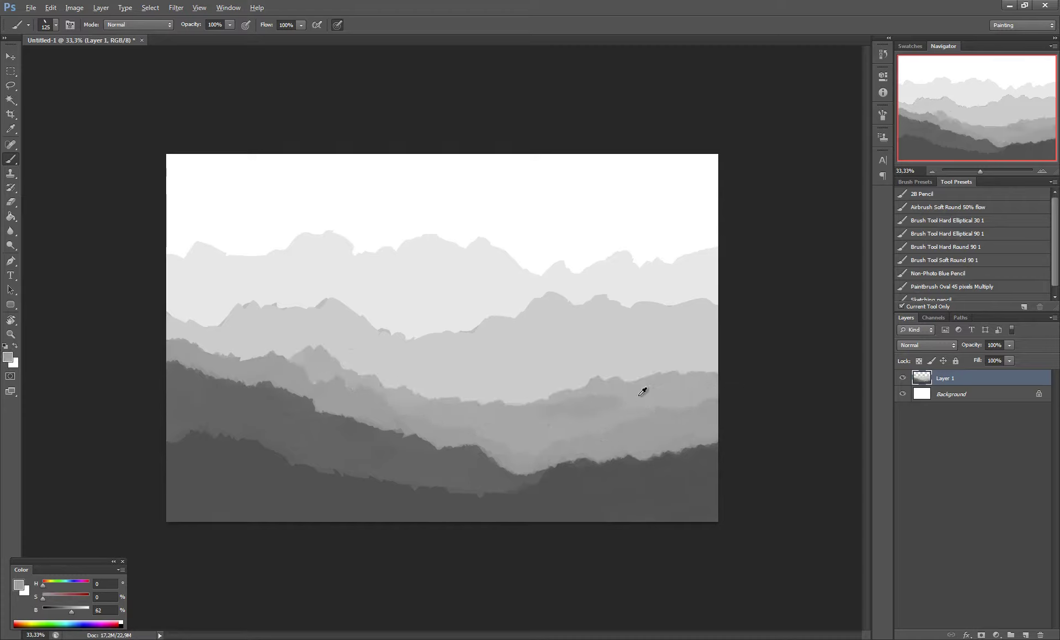
Paint a dark ridge in the middle distance with the Hard Elliptical 90 brush preset.
mouse_move(417, 347)
left_mouse_down()
mouse_move(575, 295)
mouse_move(475, 343)
mouse_move(518, 331)
mouse_move(506, 351)
mouse_move(706, 359)
left_mouse_up()
key("3")
key("bracketright")
key("bracketright")
left_click_drag(971, 312, 972, 384)
left_click(947, 234)
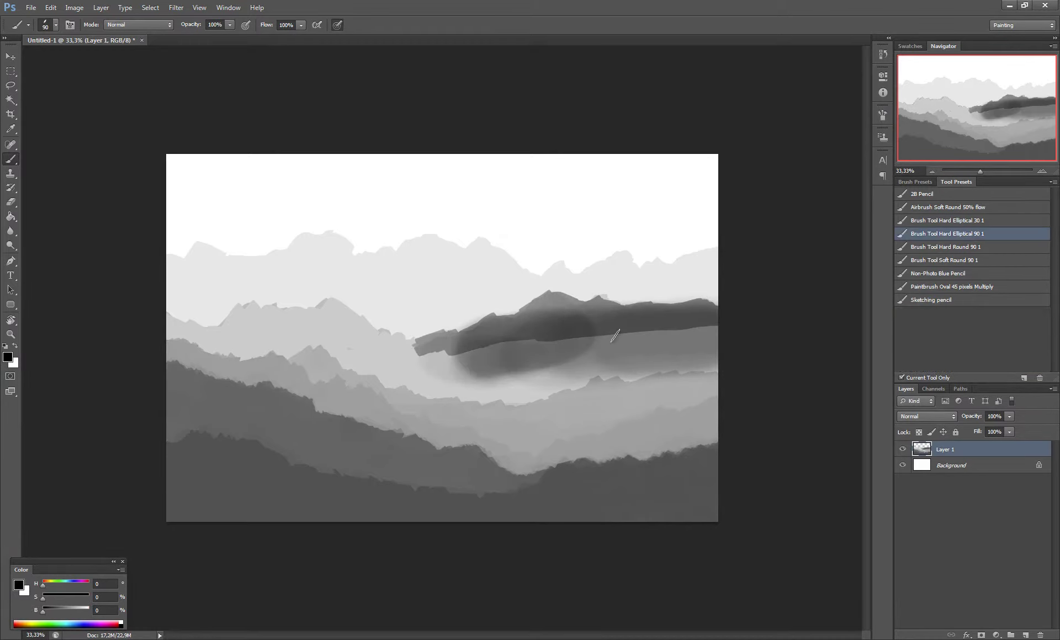
key("ctrl+alt+z")
key("ctrl+alt+z")
left_click_drag(433, 362, 571, 344)
key("ctrl+z")
Sample a lighter grey and set a soft brush at 20% opacity, size 175.
left_click(438, 296, "alt")
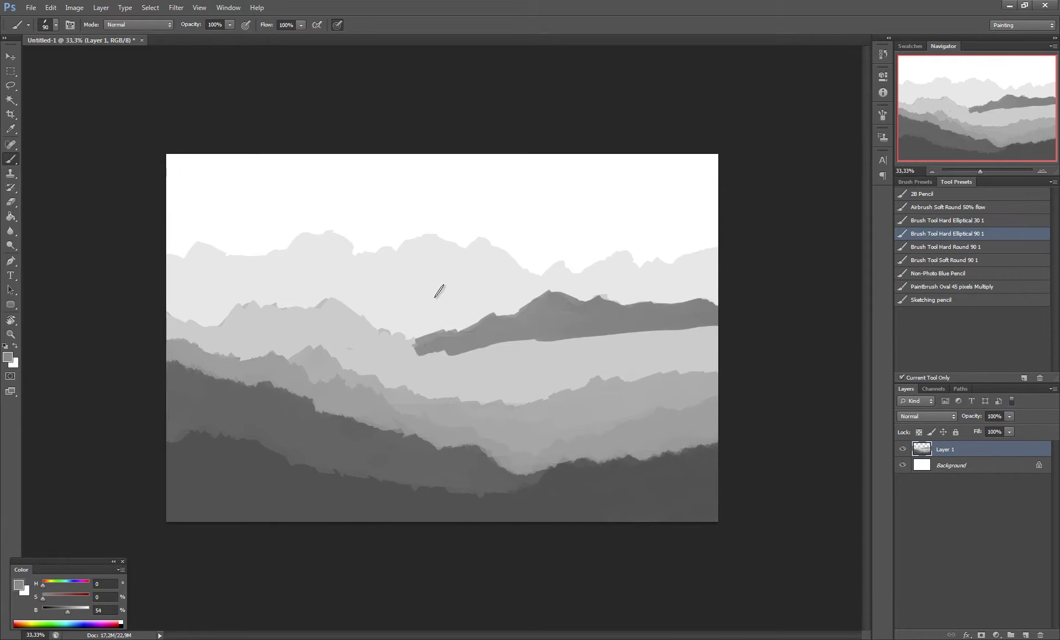
left_click_drag(414, 350, 734, 351)
key("ctrl+z")
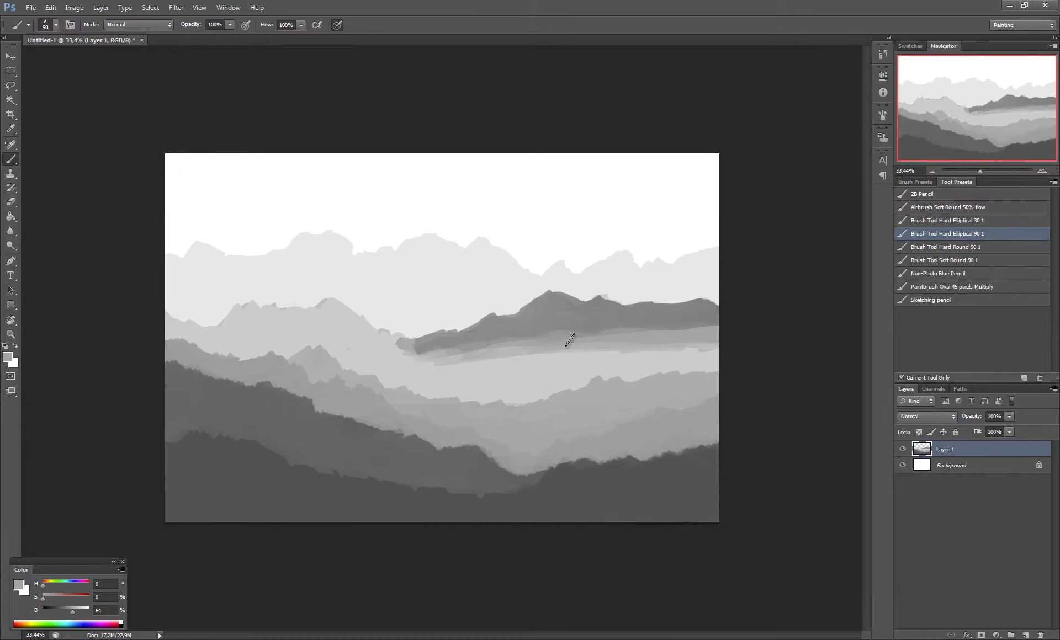
key("F5")
left_click(695, 137)
key("2")
key("F5")
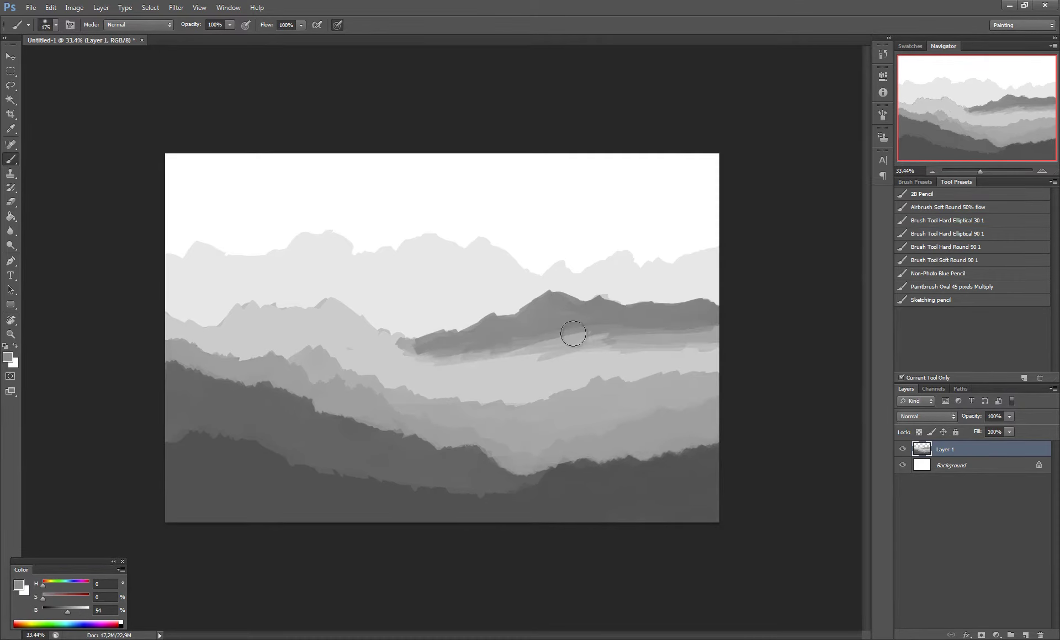
Brush soft pale mist under the right dark ridge and over the lower ridge.
left_click_drag(458, 364, 718, 353)
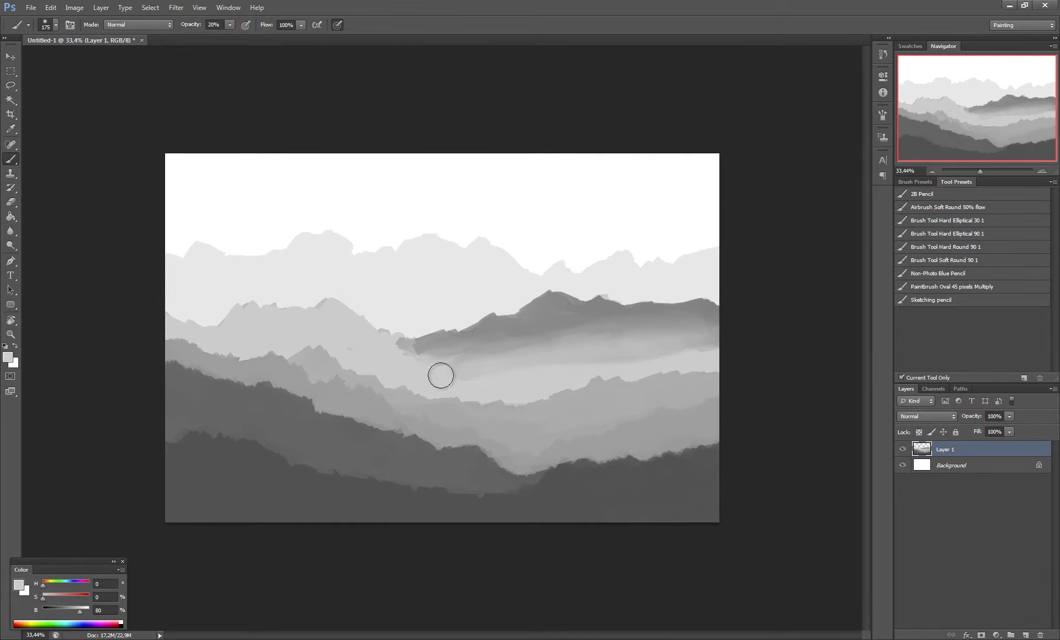
mouse_move(390, 353)
left_mouse_down()
mouse_move(702, 348)
mouse_move(680, 344)
left_mouse_up()
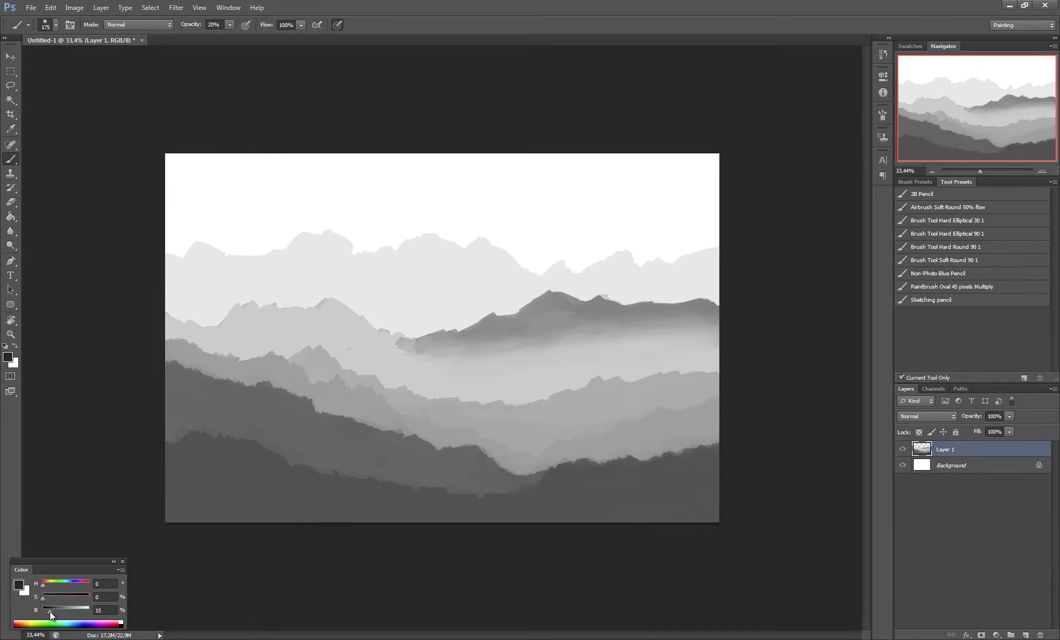
left_click_drag(52, 615, 73, 612)
key("bracketright")
mouse_move(308, 461)
left_mouse_down()
mouse_move(533, 438)
mouse_move(454, 473)
mouse_move(479, 475)
mouse_move(390, 495)
mouse_move(403, 490)
left_mouse_up()
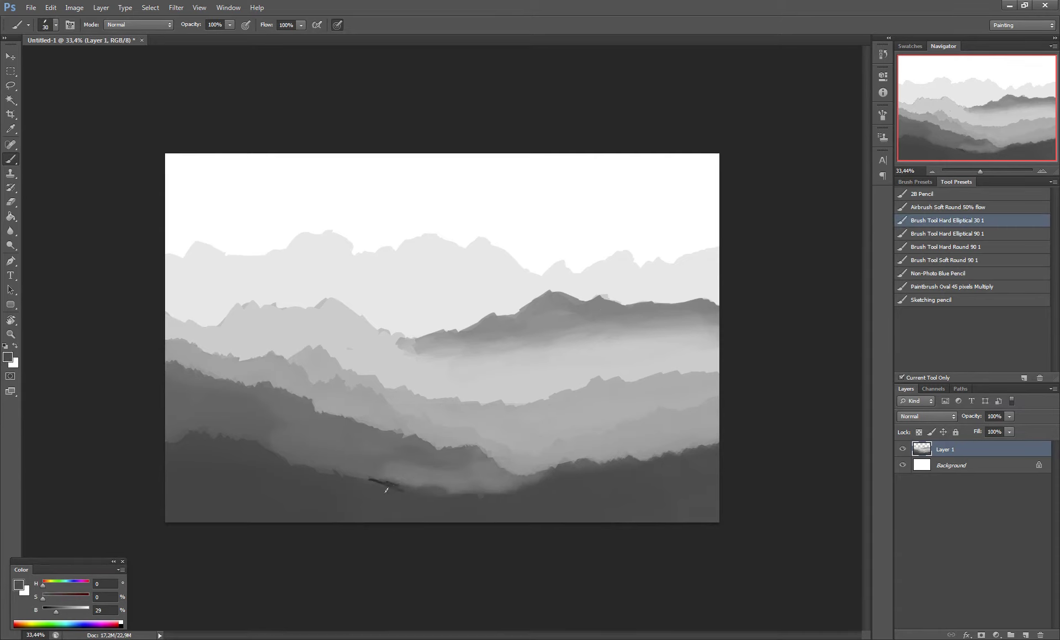
left_click(478, 479, "alt")
Sample greys and paint a dark misty band across the mid mountains at 30% opacity.
left_click(394, 328, "alt")
key("F5")
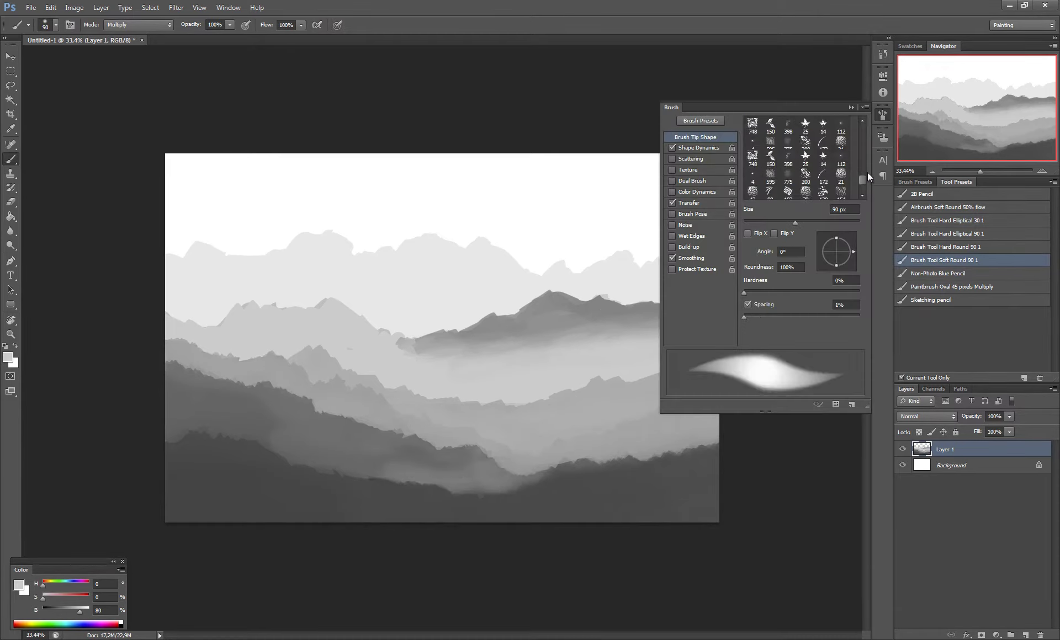
key("F5")
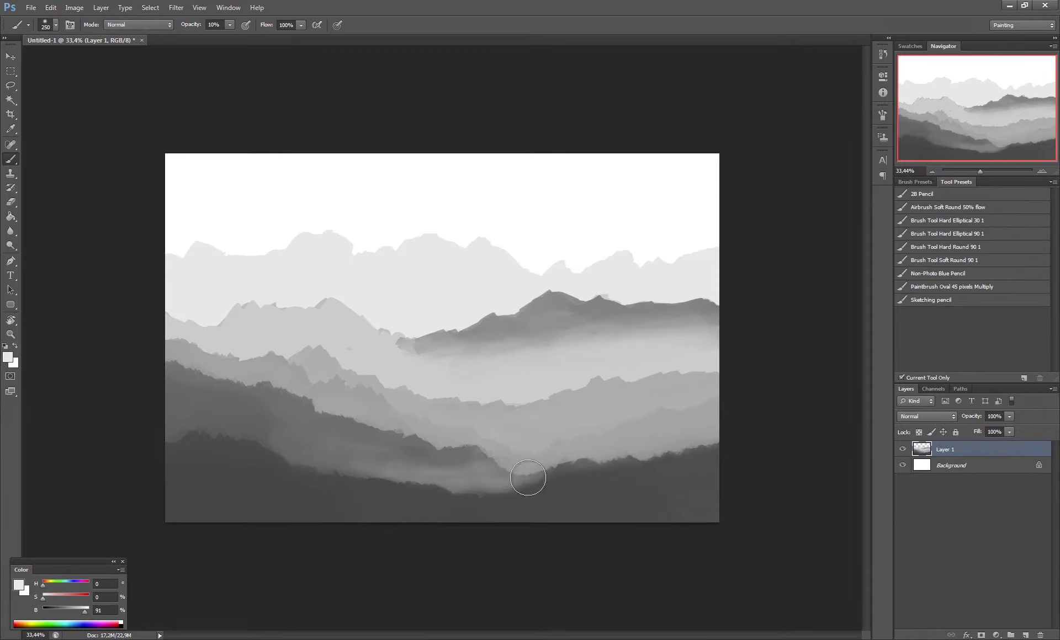
left_click(581, 296, "alt")
key("3")
mouse_move(718, 345)
left_mouse_down()
mouse_move(379, 350)
mouse_move(433, 353)
mouse_move(324, 317)
mouse_move(171, 331)
left_mouse_up()
With the Hard Elliptical preset at 70%, add grey strokes and a distant far-right ridge.
left_click(947, 233)
key("7")
mouse_move(307, 302)
left_mouse_down()
mouse_move(350, 331)
mouse_move(224, 308)
mouse_move(208, 335)
mouse_move(353, 381)
mouse_move(392, 348)
mouse_move(392, 374)
mouse_move(359, 359)
left_mouse_up()
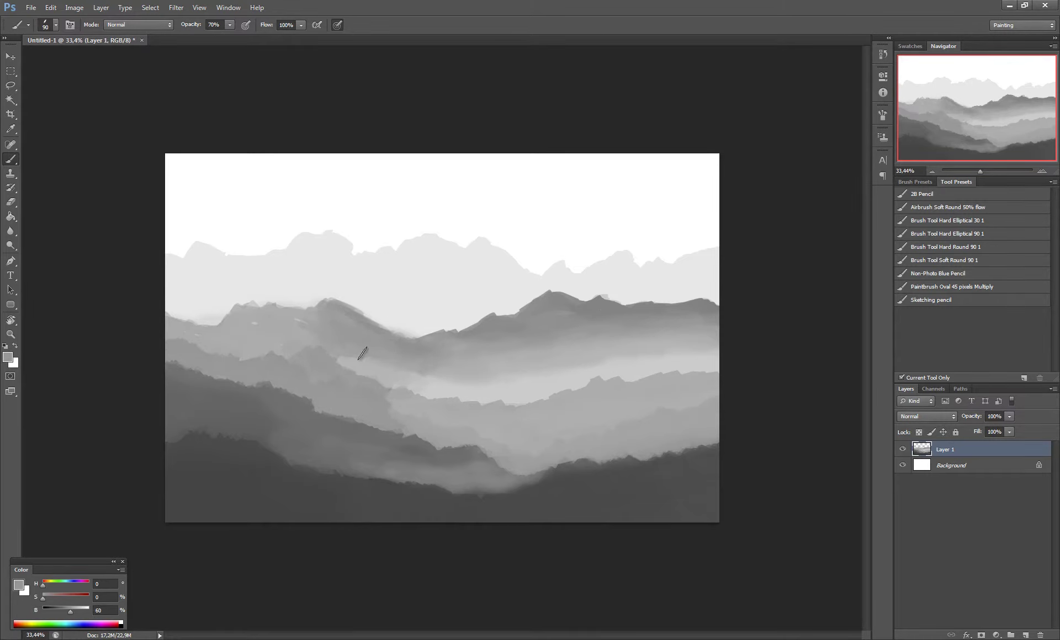
left_click(633, 335, "alt")
left_click_drag(621, 301, 674, 297)
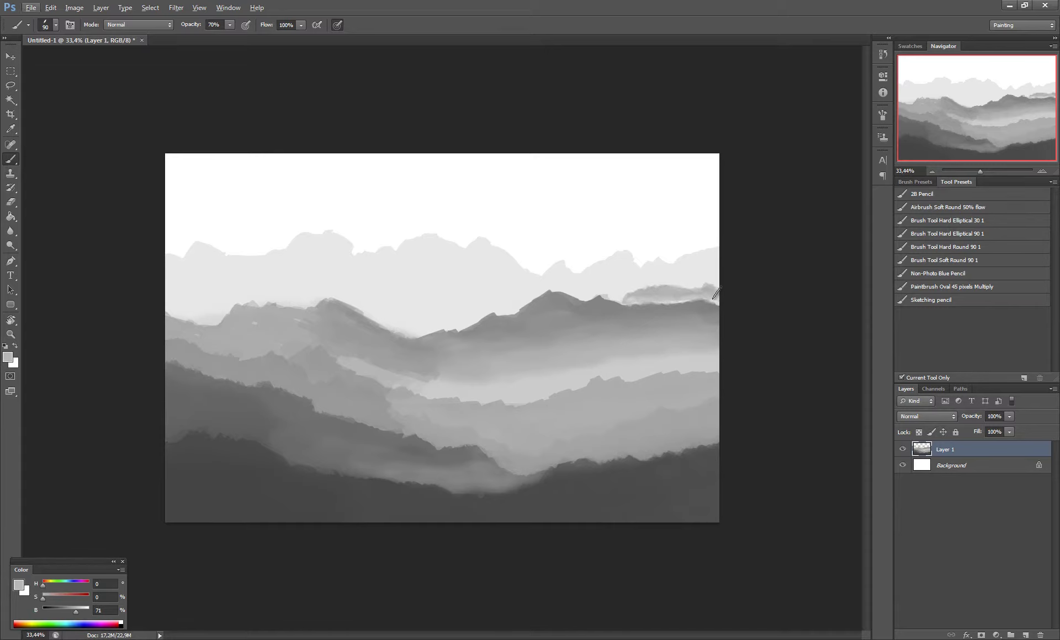
key("ctrl+z")
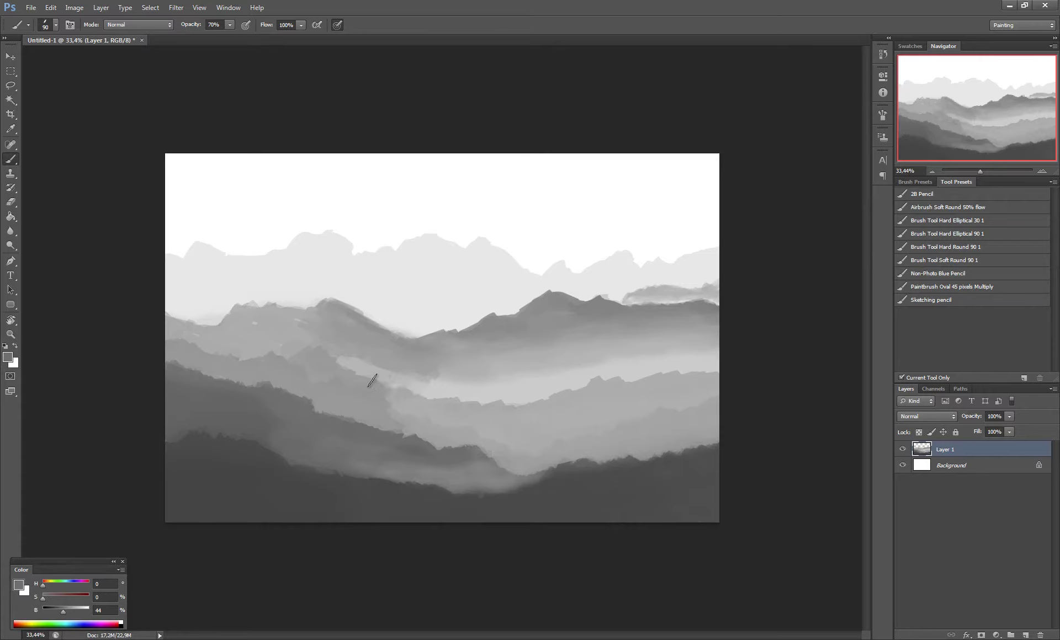
Switch to the Soft Round preset at 40% opacity and brighten the middle ridge band with mist.
left_click(379, 391, "alt")
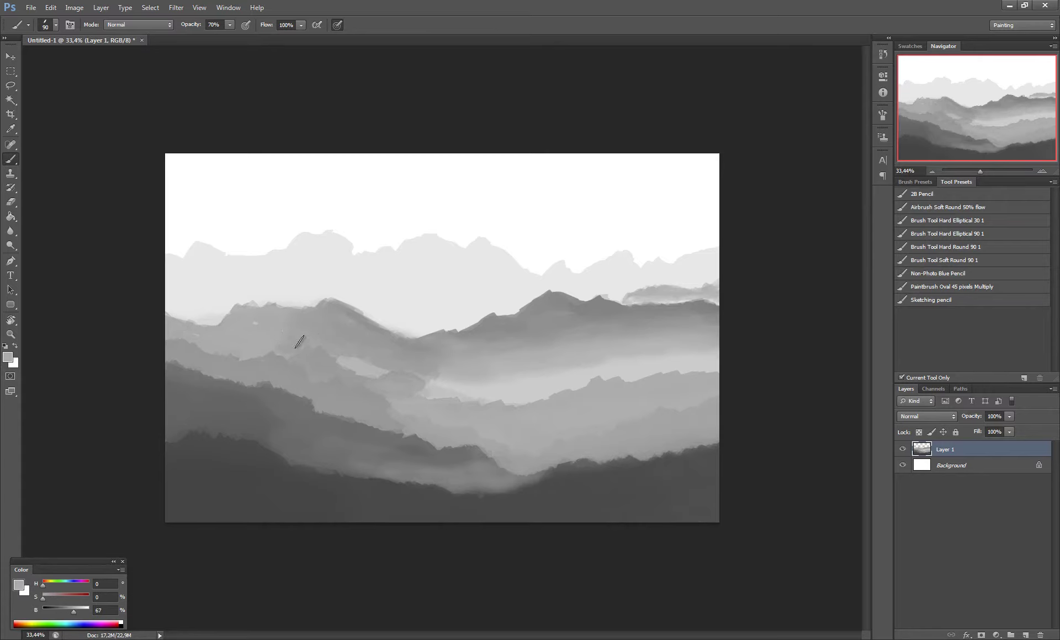
left_click(236, 327, "alt")
left_click(458, 376, "alt")
key("2")
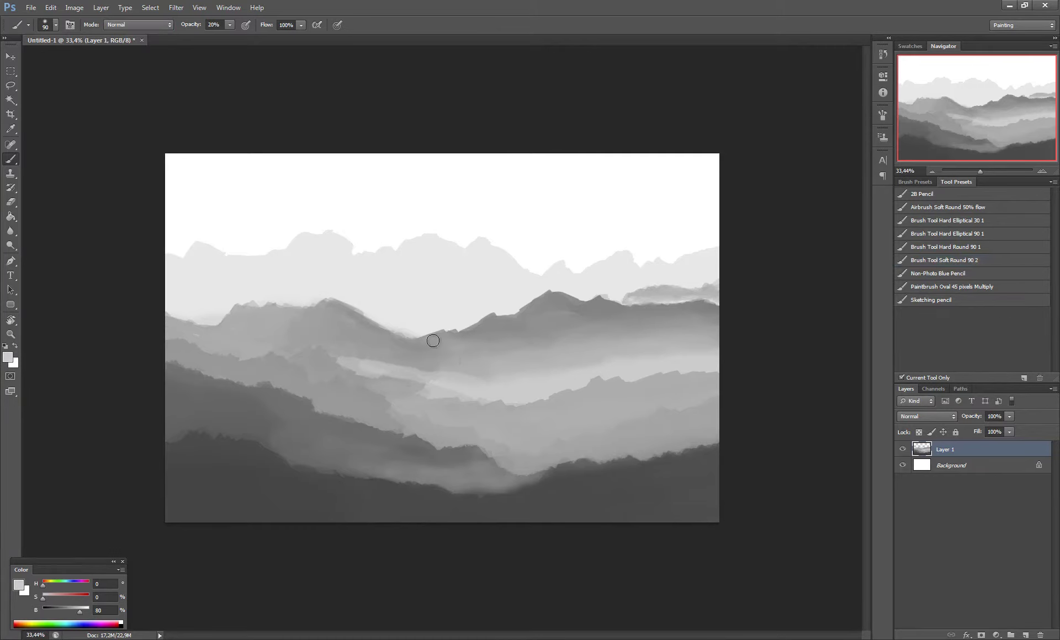
key("bracketright")
key("bracketright")
key("bracketright")
key("4")
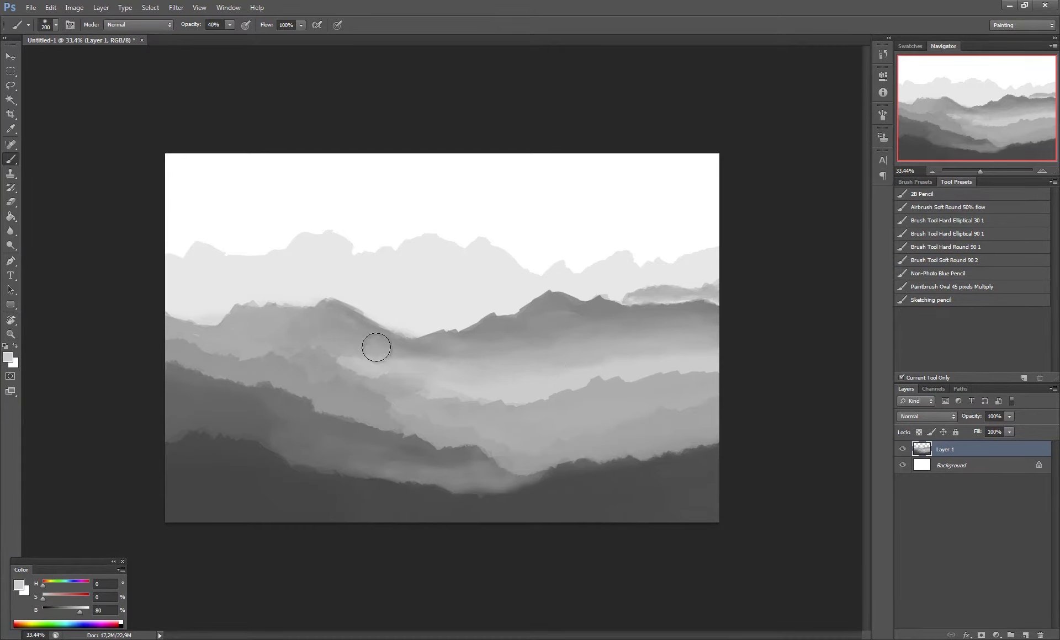
left_click_drag(376, 348, 273, 351)
Shrink the brush to 250 and brush 40% mist over the dark left ridge.
key("bracketleft")
key("1")
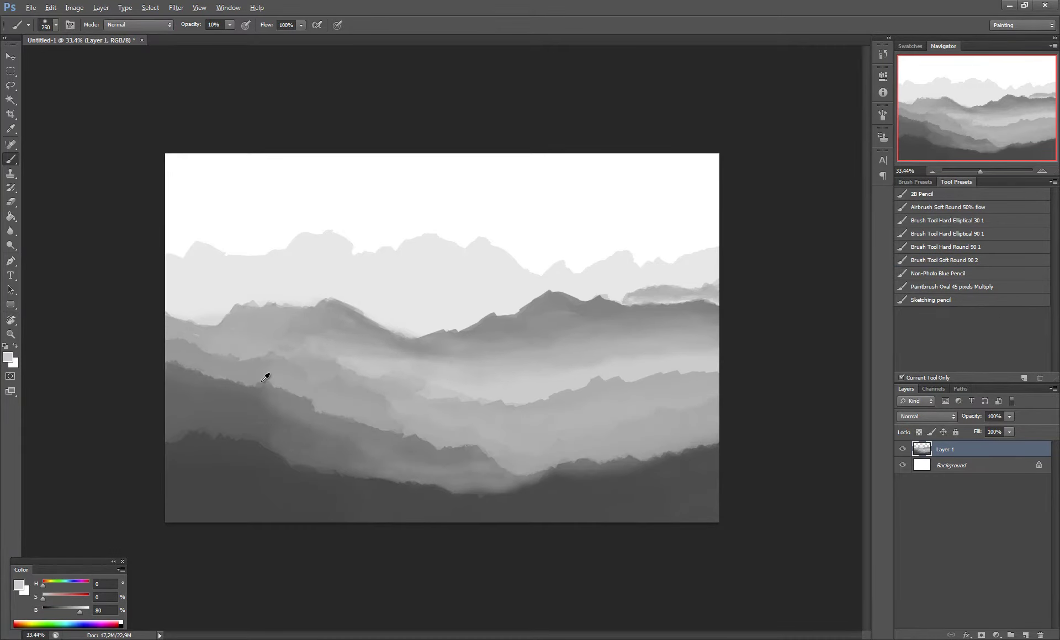
key("bracketleft")
key("bracketleft")
key("bracketleft")
key("4")
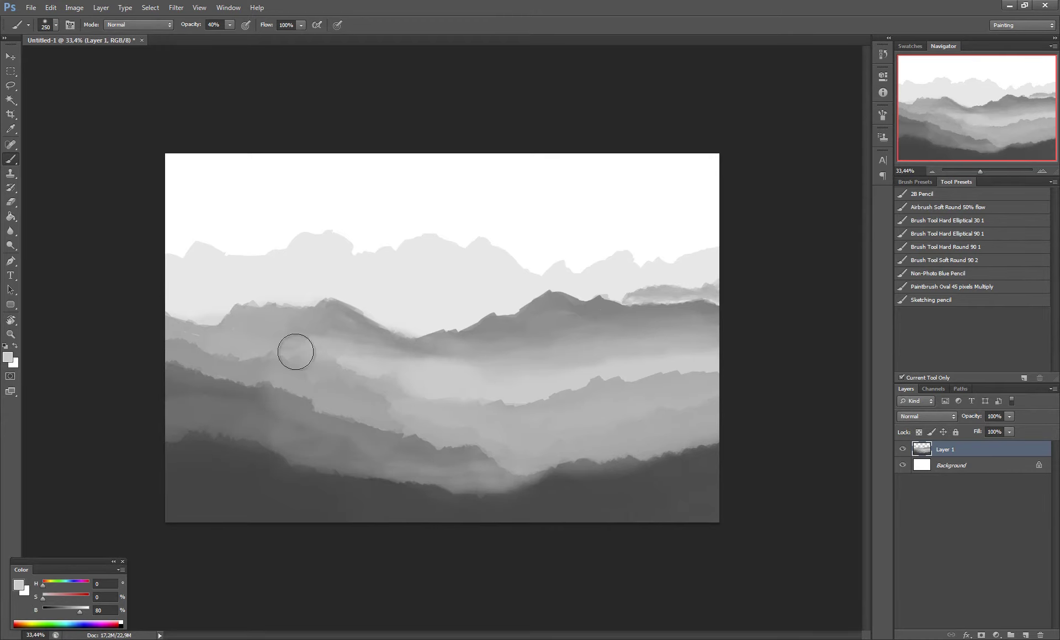
left_click_drag(181, 414, 301, 441)
left_click(204, 385, "alt")
Paint out the upper pale mountain band with pure white at full opacity.
key("0")
left_click(474, 194, "alt")
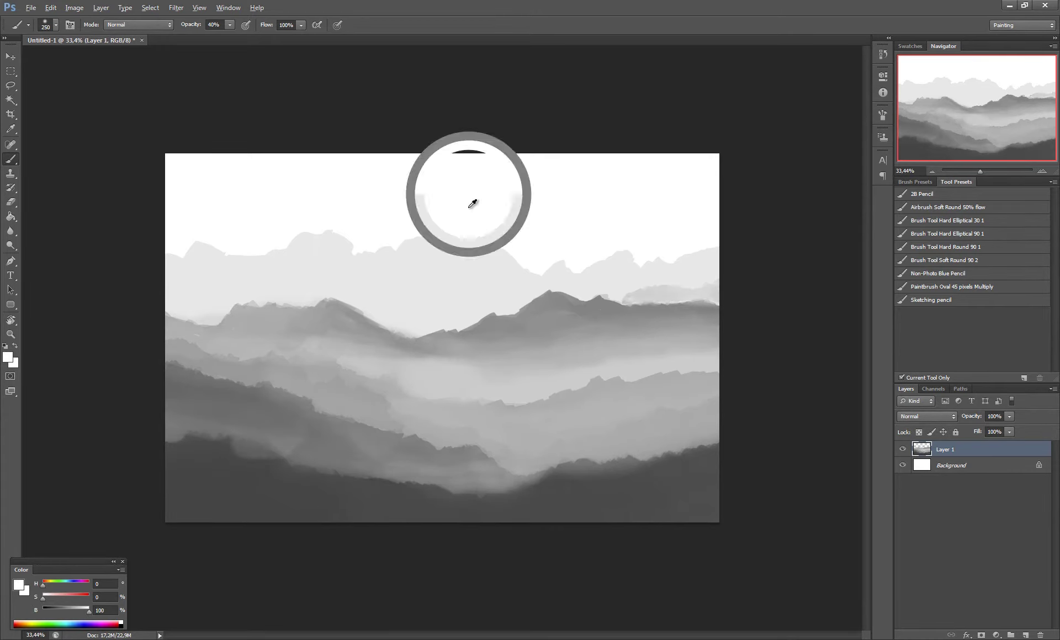
left_click_drag(419, 254, 166, 253)
left_click_drag(552, 260, 393, 249)
mouse_move(608, 265)
left_mouse_down()
mouse_move(717, 284)
mouse_move(703, 300)
left_mouse_up()
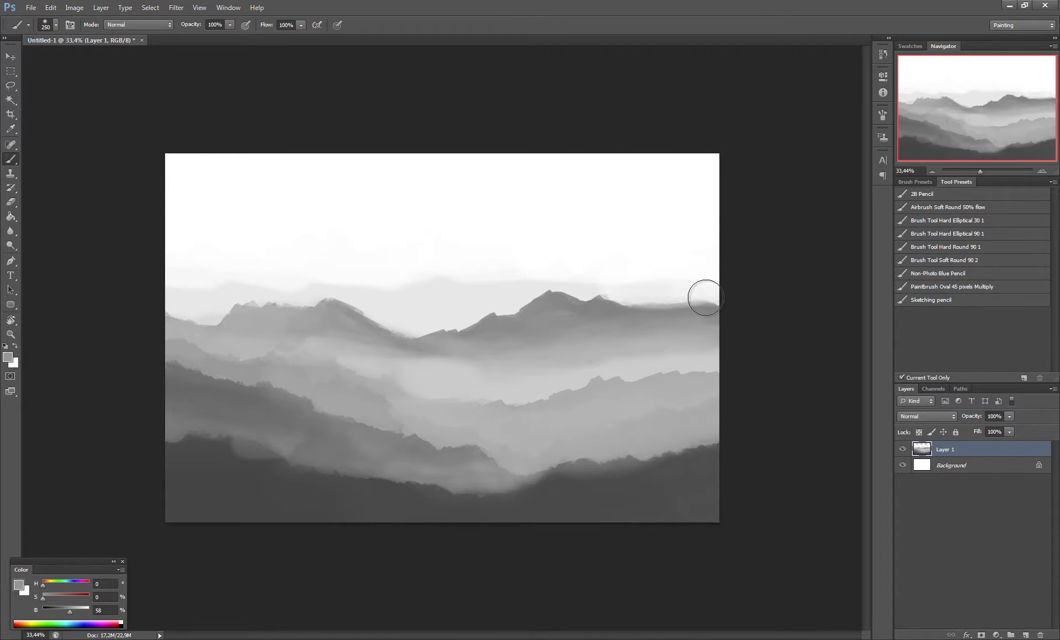
Choose the Hard Elliptical brush and enable Transfer so opacity follows pen pressure.
key("d")
left_click(947, 234)
key("F5")
key("F5")
key("ctrl+plus")
left_click(275, 299, "alt")
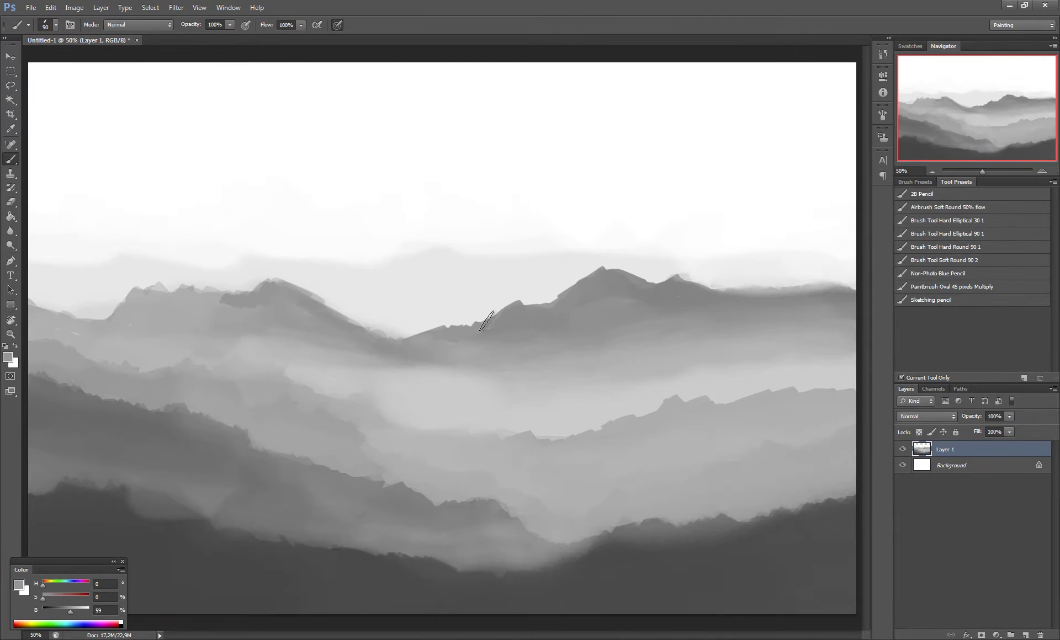
left_click(562, 312, "alt")
key("F5")
left_click(688, 203)
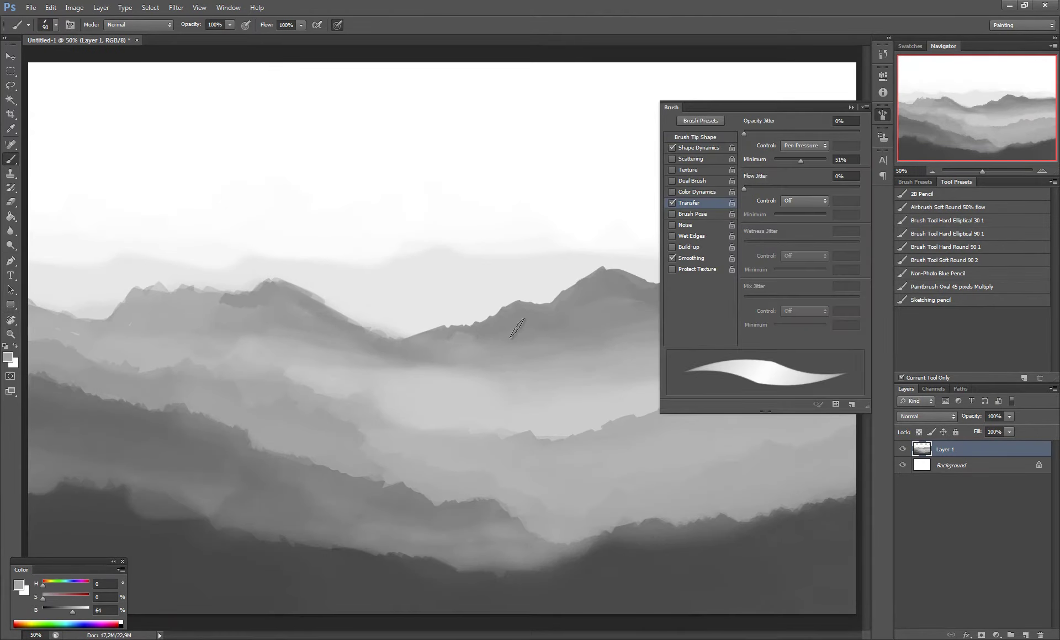
key("F5")
Sample light, near-white and mid greys from the ridges while zooming to refine them.
left_click(264, 284, "alt")
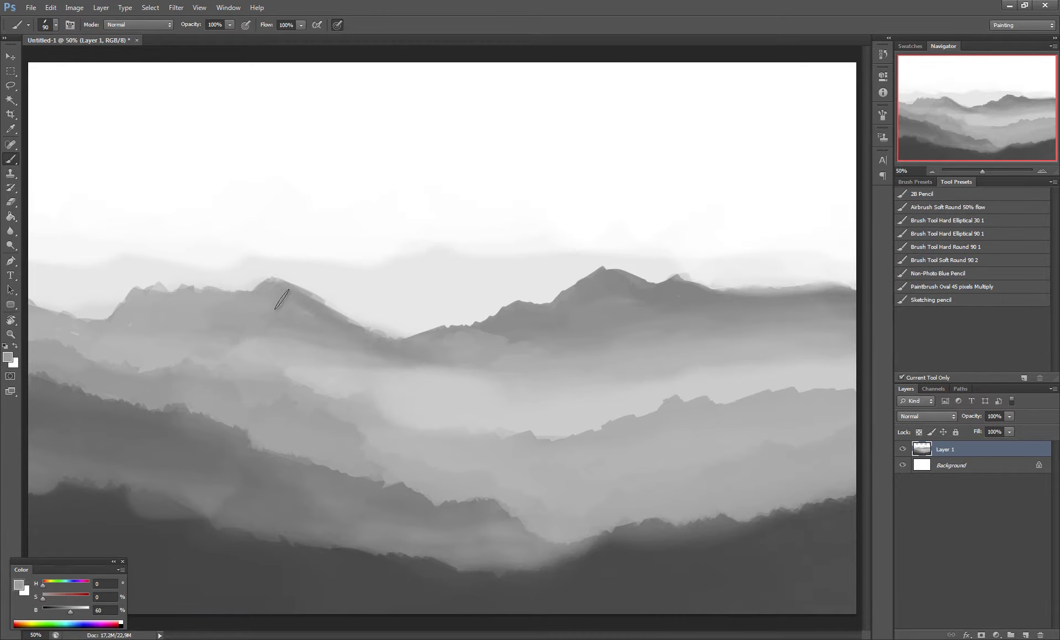
key("ctrl+minus")
left_click(269, 278, "alt")
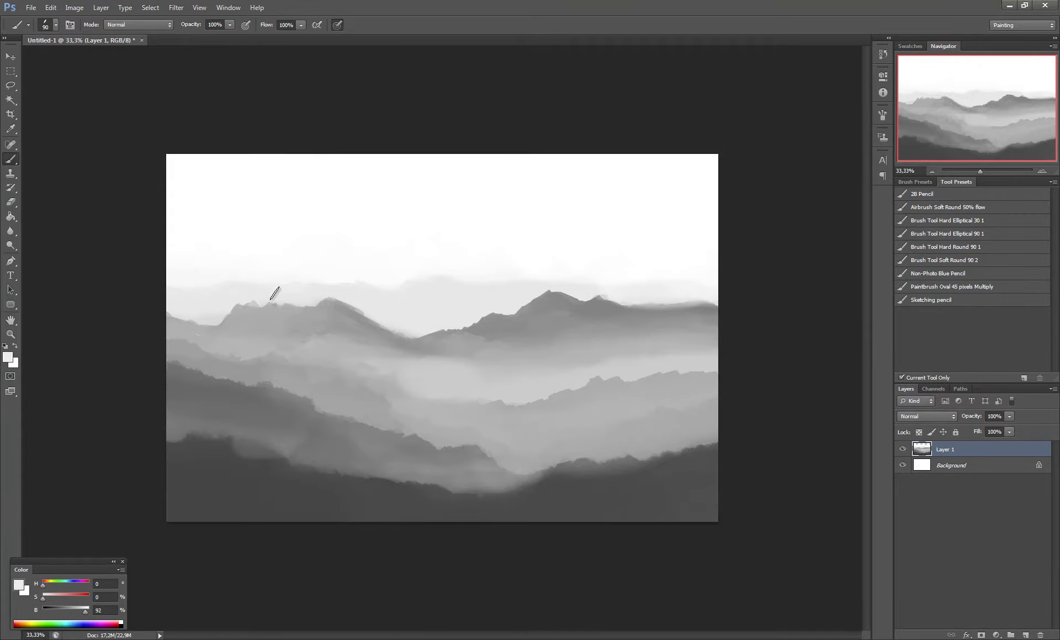
left_click(662, 320, "alt")
key("ctrl+plus")
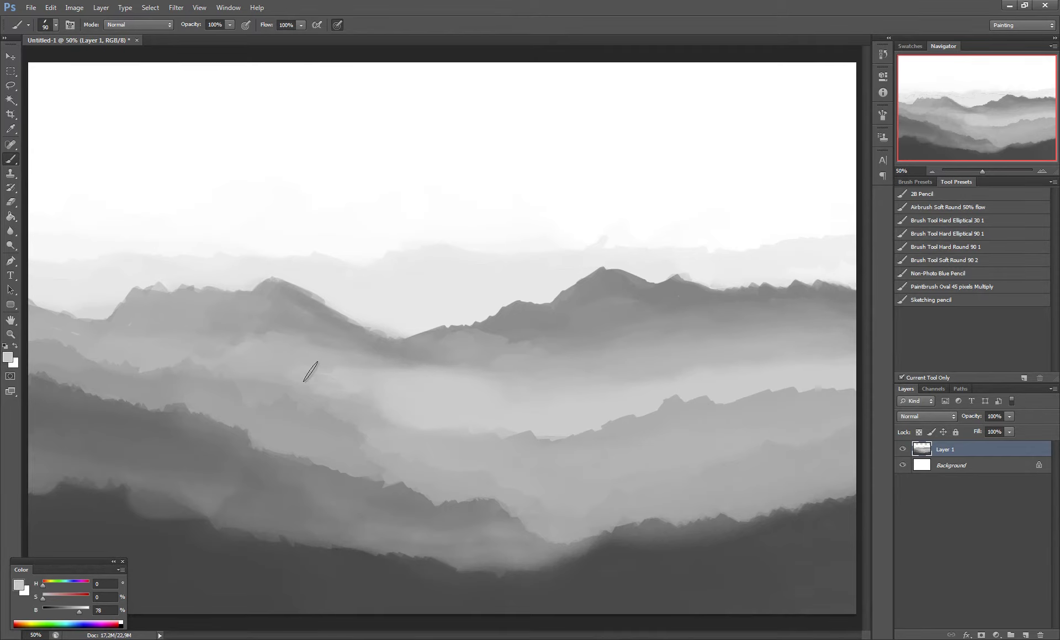
key("ctrl+minus")
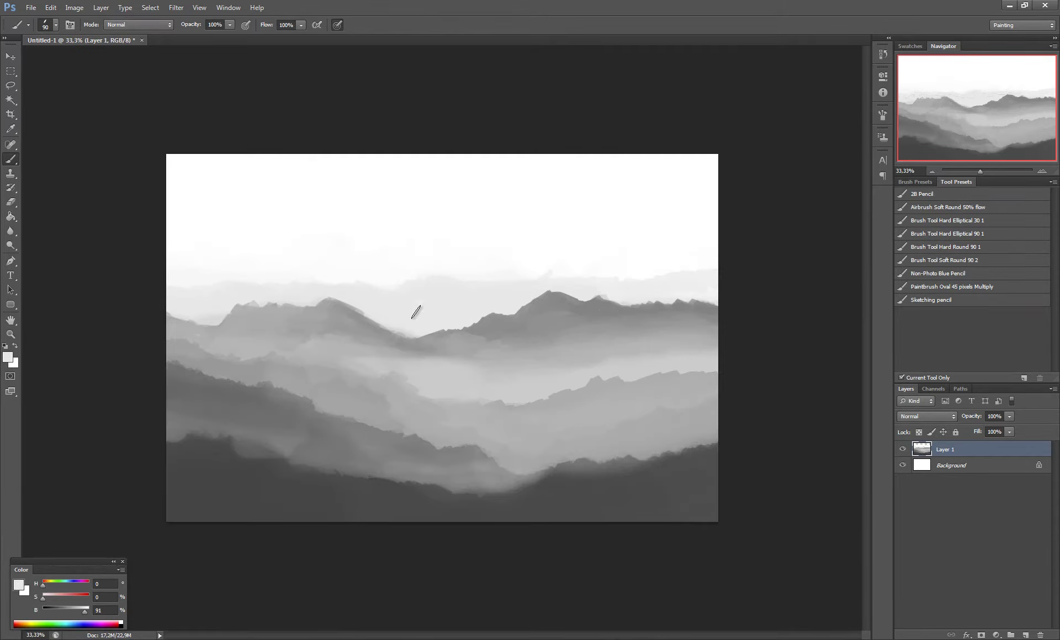
key("z")
left_click_drag(416, 311, 604, 244)
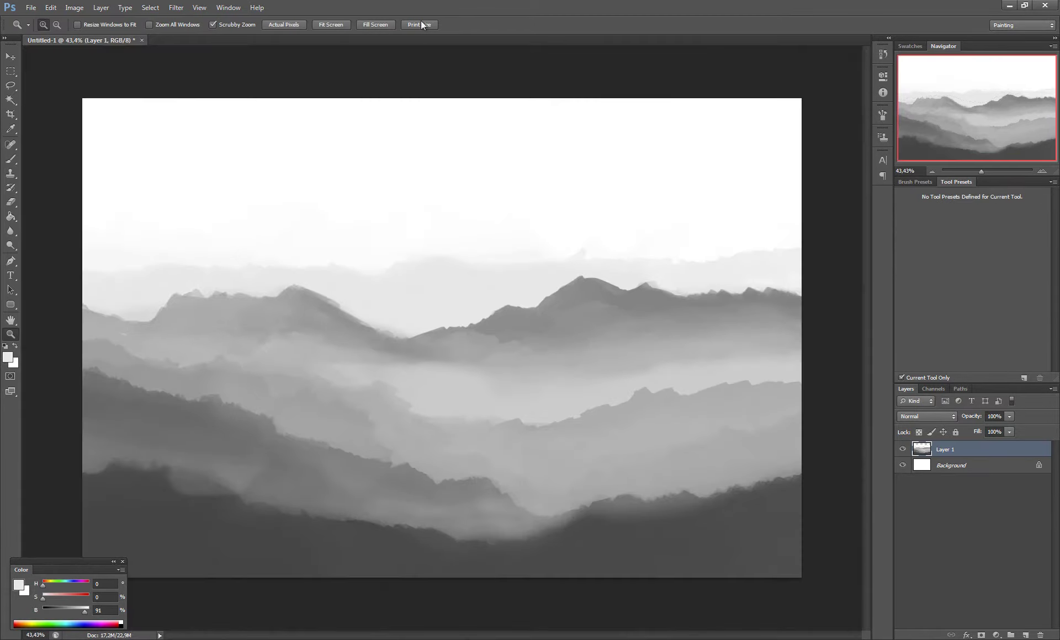
Extend the dark foreground ridge at the lower left.
key("ctrl+plus")
key("b")
key("ctrl+minus")
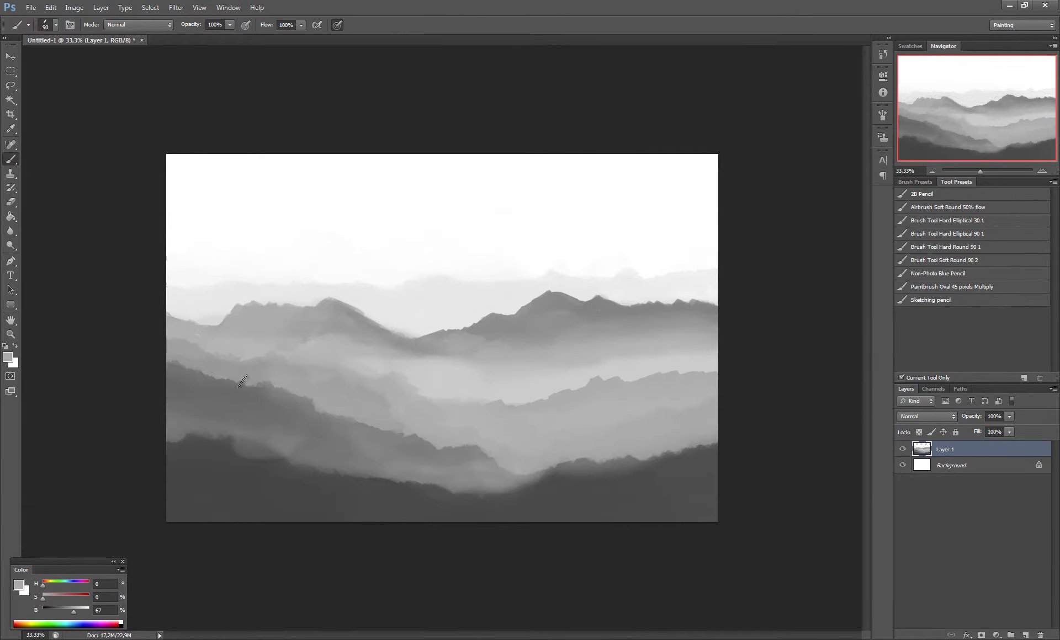
left_click_drag(217, 443, 277, 471)
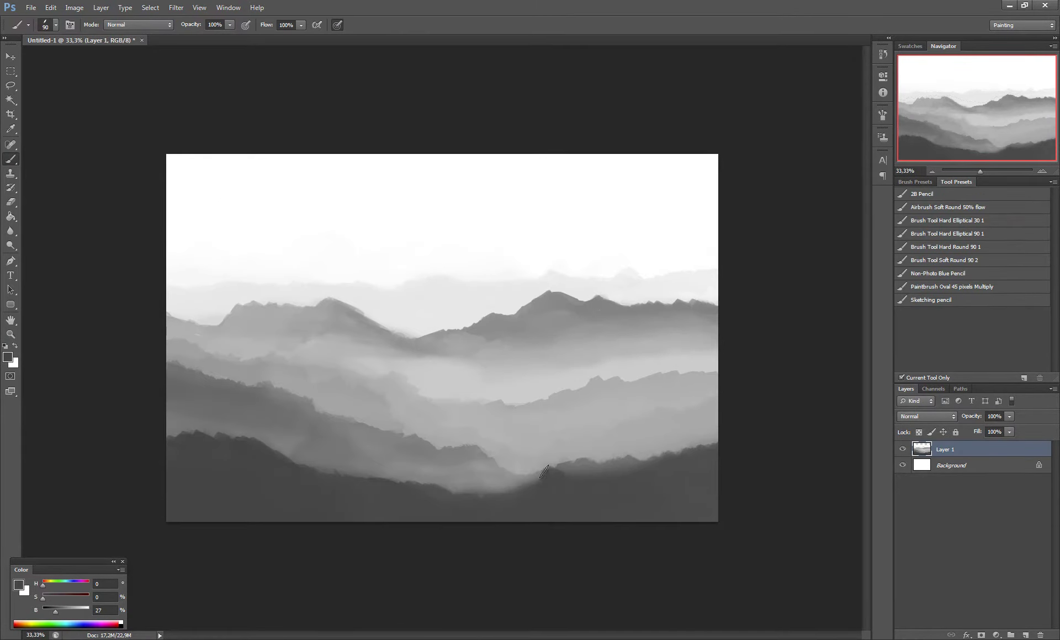
With a sampled light grey, brighten the mist bands and add pale distant peaks on the left.
left_click(668, 271, "alt")
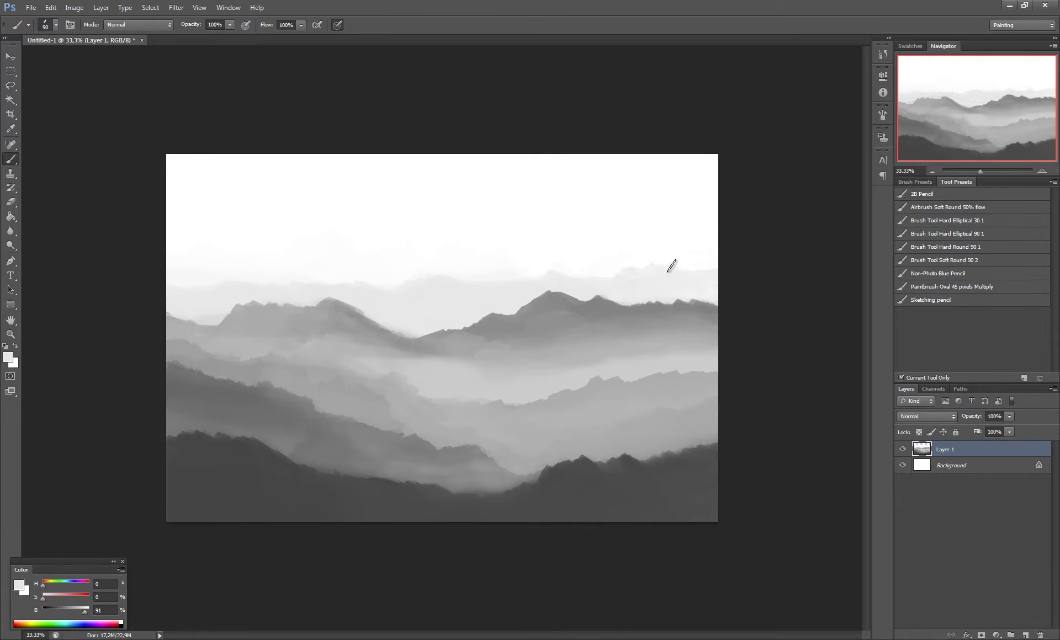
left_click_drag(692, 271, 694, 280)
mouse_move(536, 282)
left_mouse_down()
mouse_move(423, 291)
mouse_move(534, 290)
left_mouse_up()
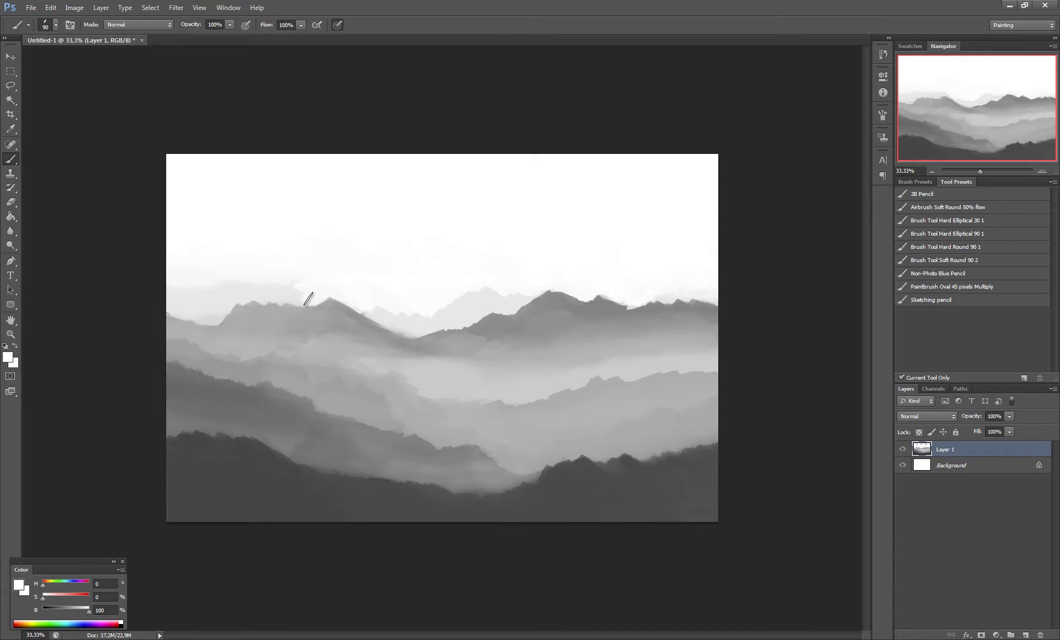
left_click_drag(304, 304, 201, 294)
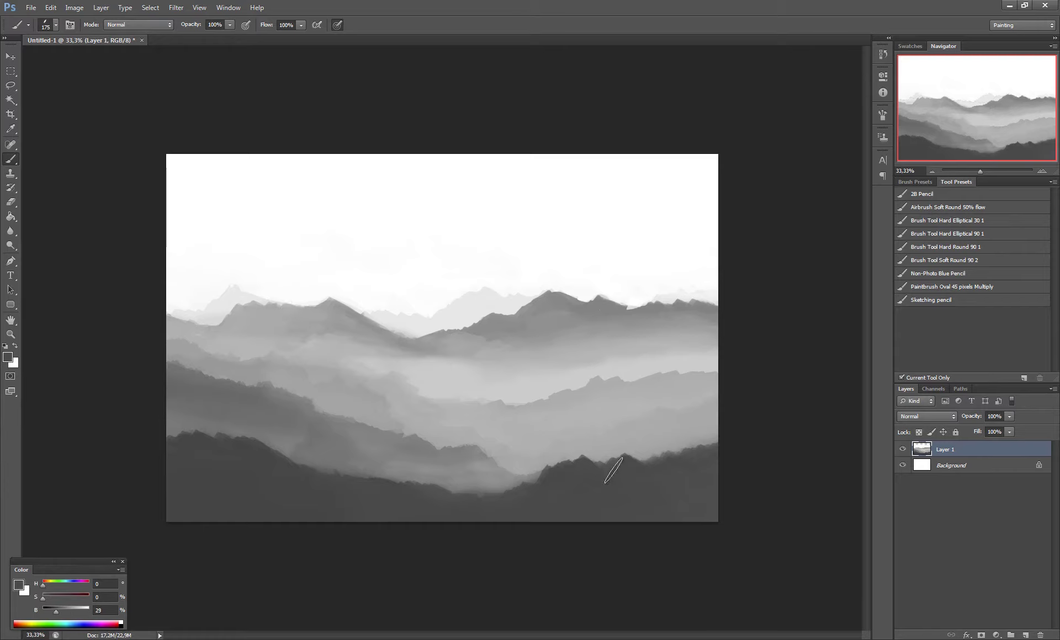
Add a new Multiply layer and pick a blue for tinting.
left_click(1026, 636)
key("F5")
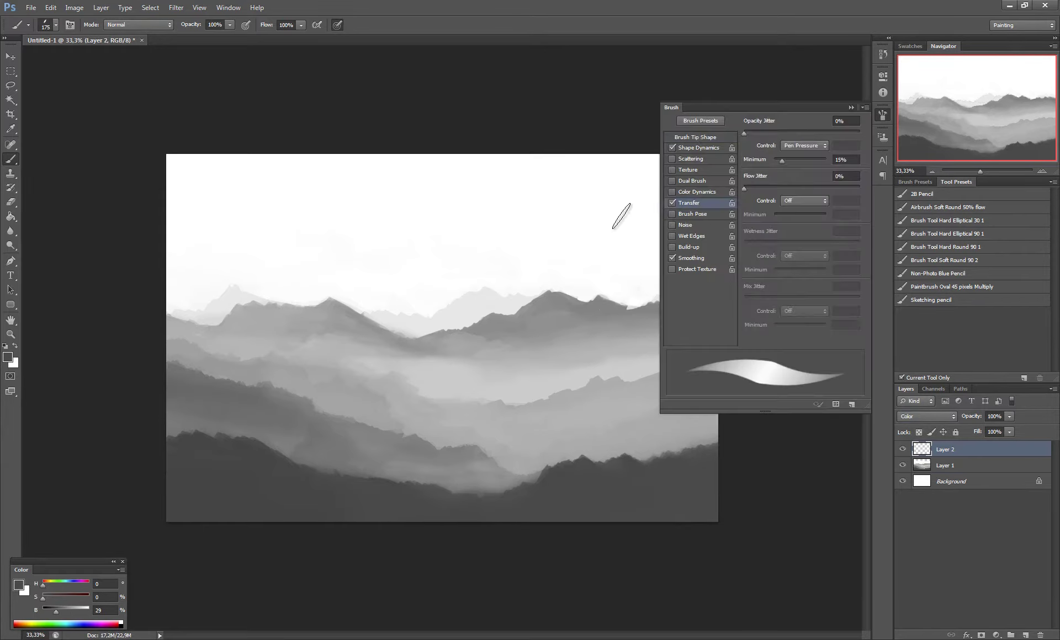
key("F5")
left_click(73, 622)
left_click(927, 416)
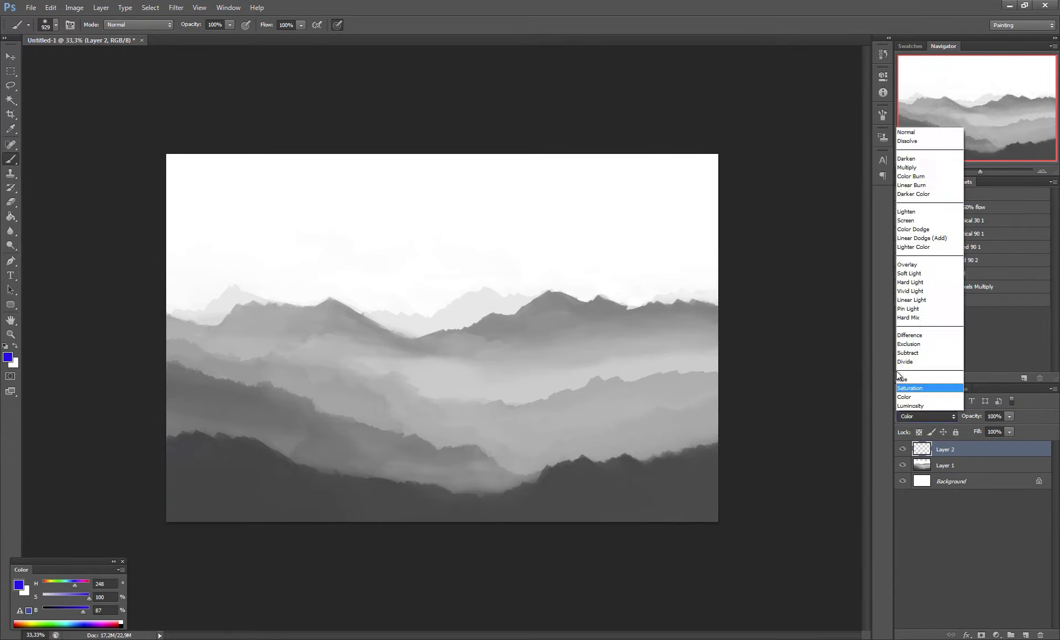
left_click(916, 166)
left_click_drag(136, 480, 627, 496)
key("ctrl+z")
Tint the mountains blue at 20% opacity, lightening along the right middle ridge.
key("2")
mouse_move(233, 525)
left_mouse_down()
mouse_move(220, 454)
mouse_move(257, 426)
mouse_move(515, 461)
left_mouse_up()
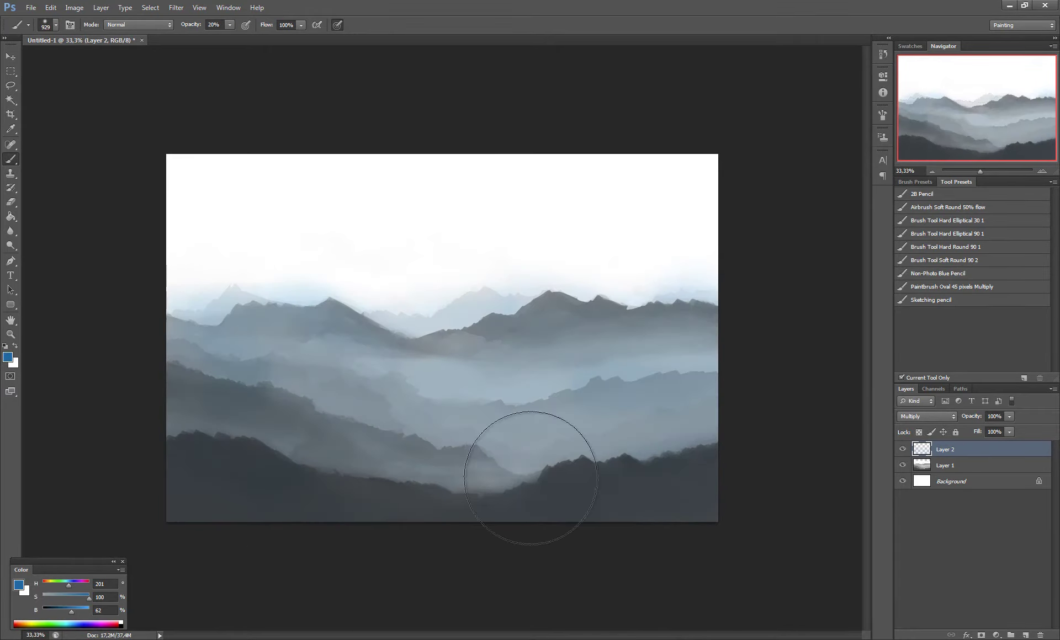
key("ctrl+plus")
key("bracketleft")
key("bracketleft")
key("bracketleft")
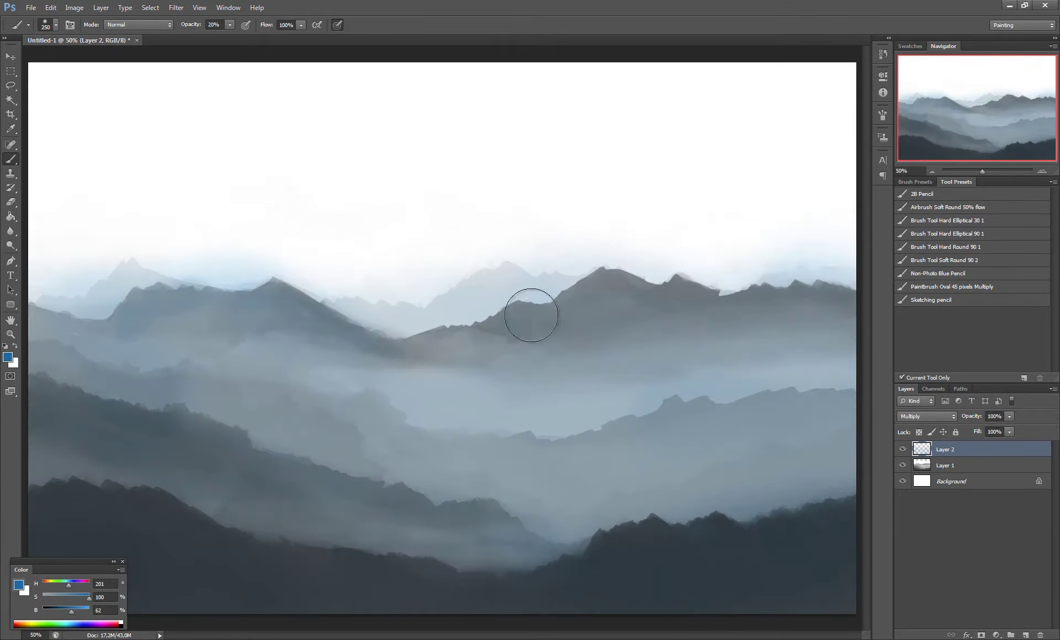
key("x")
key("bracketright")
left_click_drag(828, 395, 690, 414)
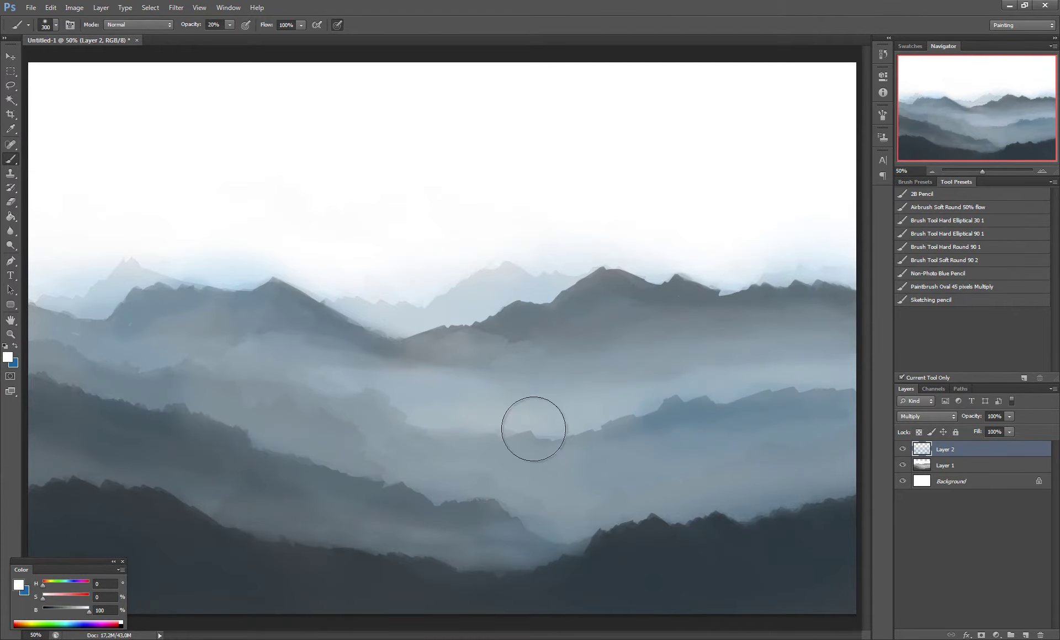
Wash the sky with light blue using a larger brush.
key("ctrl+minus")
key("bracketright")
key("bracketright")
key("bracketright")
key("x")
left_click_drag(249, 231, 497, 276)
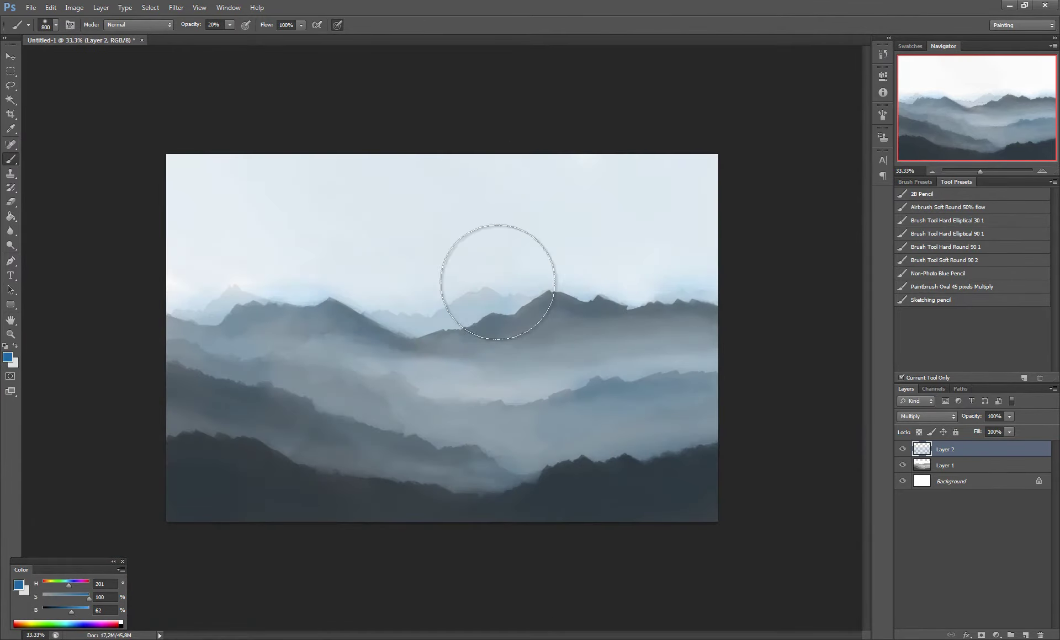
key("bracketleft")
Add another Multiply layer, erase tint along the mountain ridge, and remove the extra layer.
key("ctrl+shift+alt+n")
left_click(928, 417)
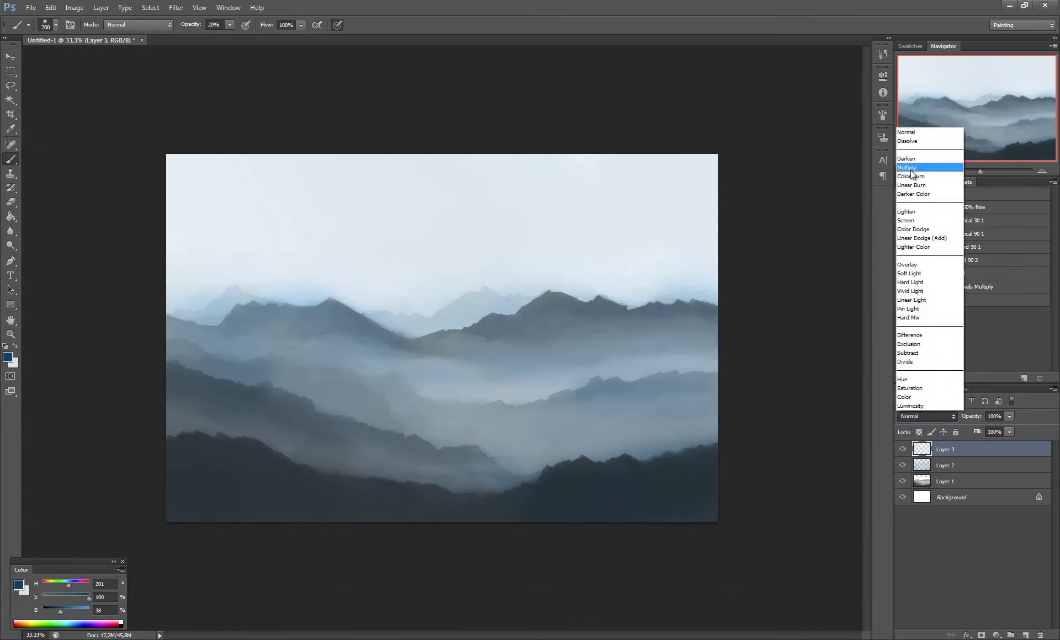
left_click(927, 176)
key("e")
mouse_move(335, 290)
left_mouse_down()
mouse_move(452, 315)
mouse_move(591, 291)
mouse_move(639, 300)
left_mouse_up()
key("ctrl+e")
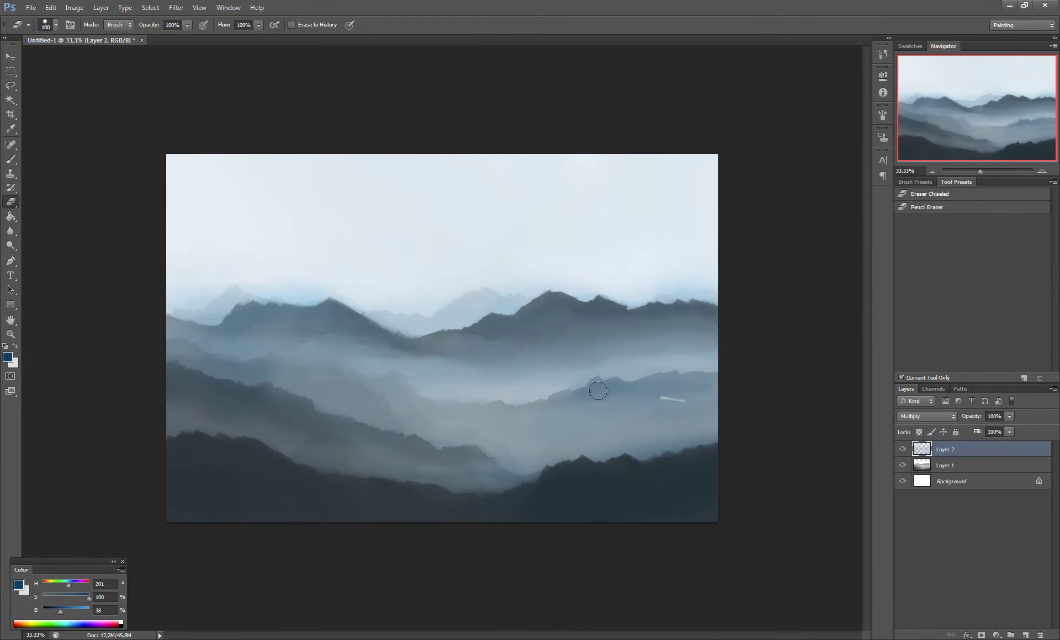
Paint soft light-grey clouds across the upper sky at 10% opacity, then merge the tint down.
key("b")
key("F5")
key("F5")
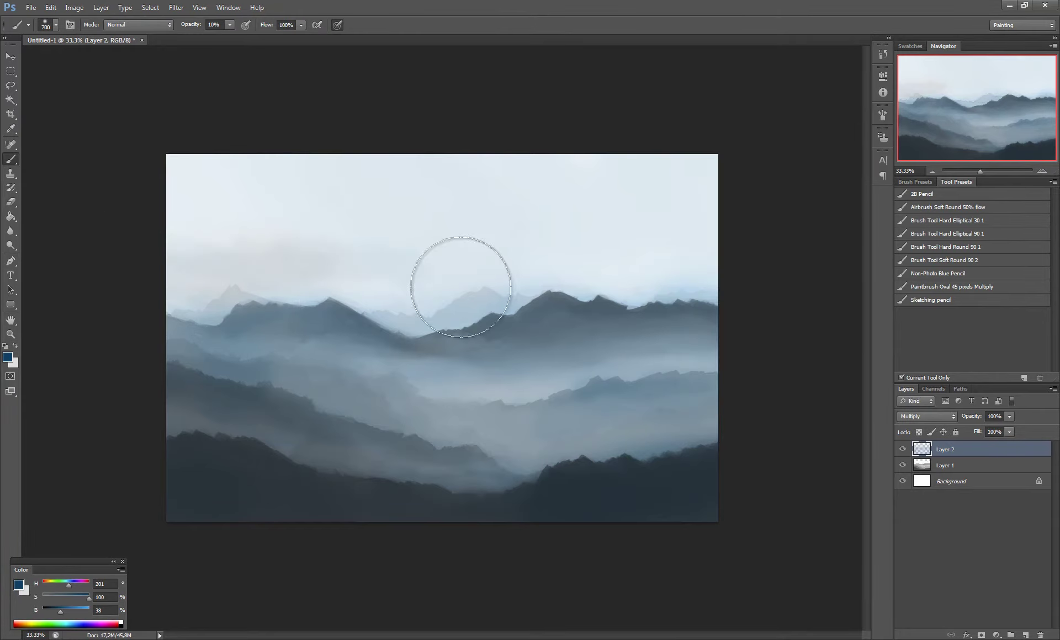
key("x")
mouse_move(591, 177)
left_mouse_down()
mouse_move(668, 243)
mouse_move(635, 196)
mouse_move(355, 205)
left_mouse_up()
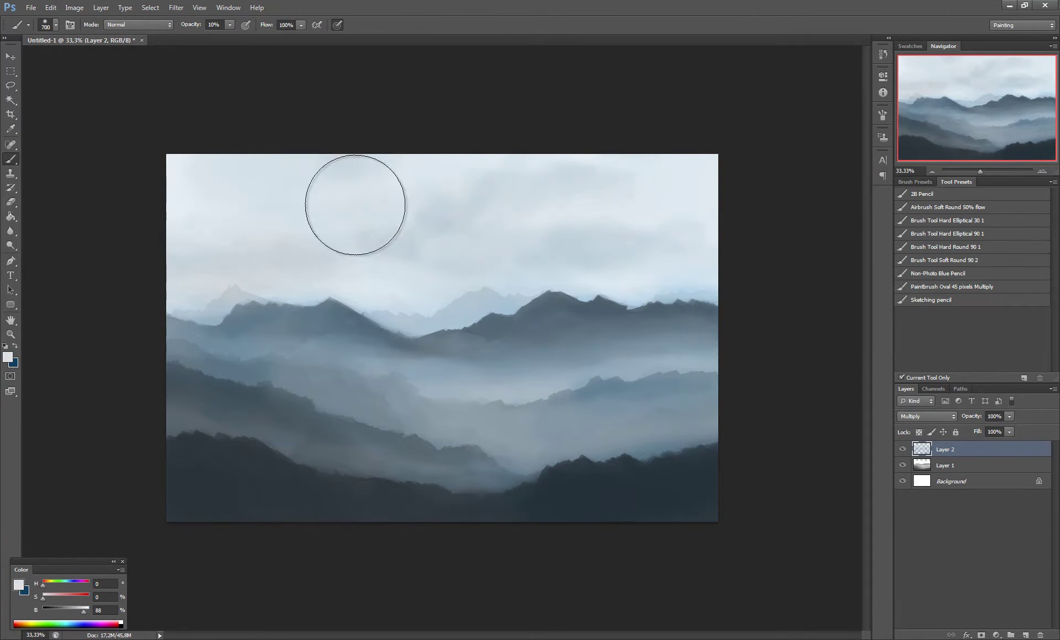
key("ctrl+e")
key("bracketleft")
key("bracketleft")
key("bracketleft")
Paint light and dark blue haze over the middle mountains with a large soft brush at 30% opacity.
key("3")
key("bracketleft")
key("bracketleft")
left_click(221, 293, "alt")
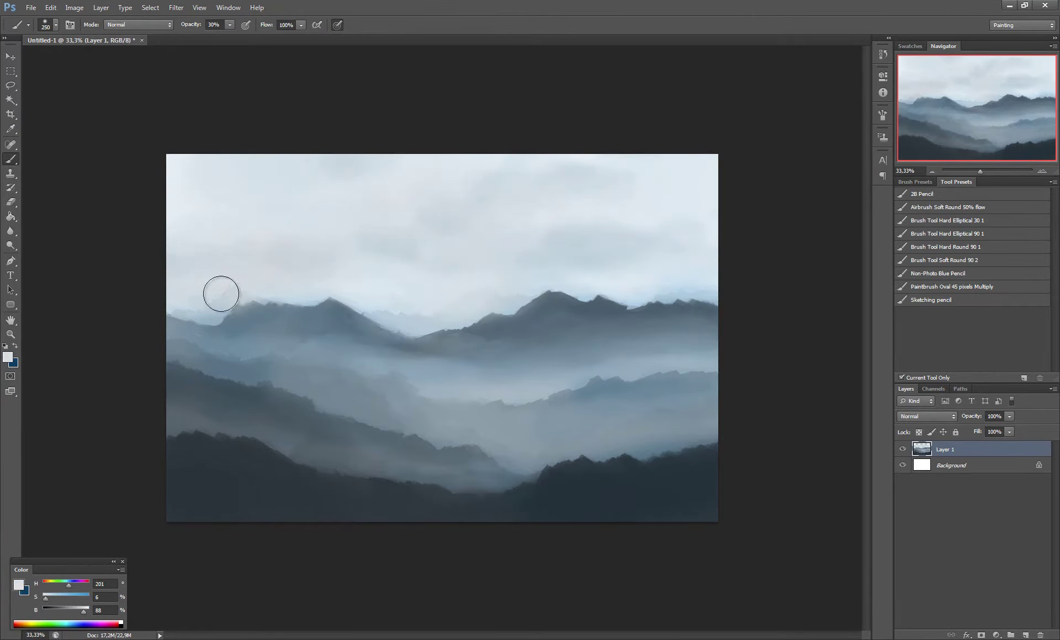
left_click_drag(640, 290, 719, 284)
key("bracketright")
key("bracketright")
key("bracketright")
left_click_drag(271, 313, 644, 331)
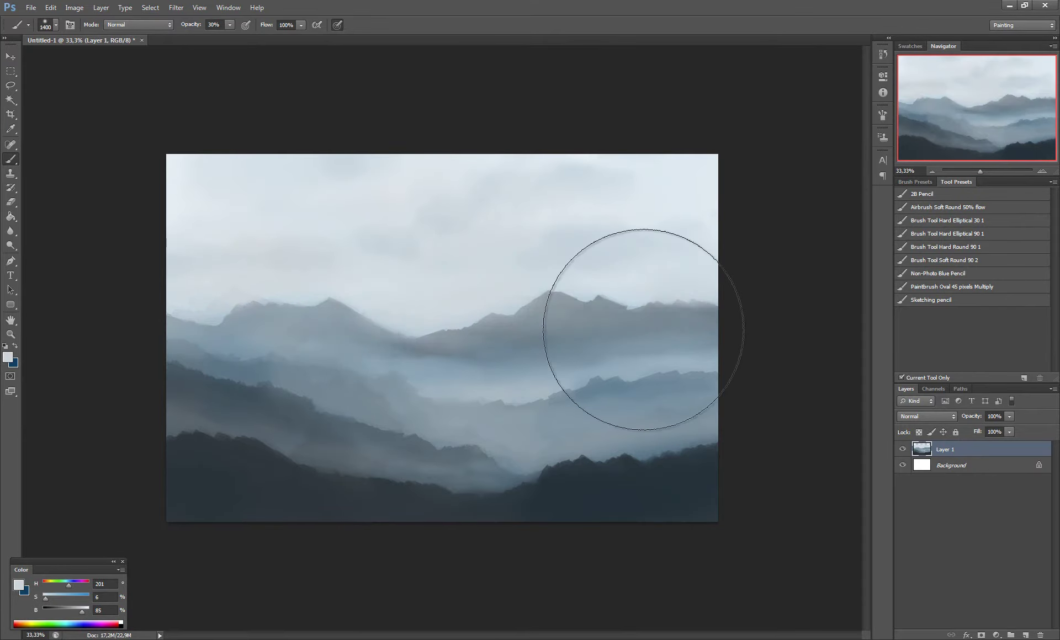
key("x")
left_click_drag(739, 473, 688, 418)
Sample blue-grey mountain colours and review the brush shape dynamics settings.
key("ctrl+plus")
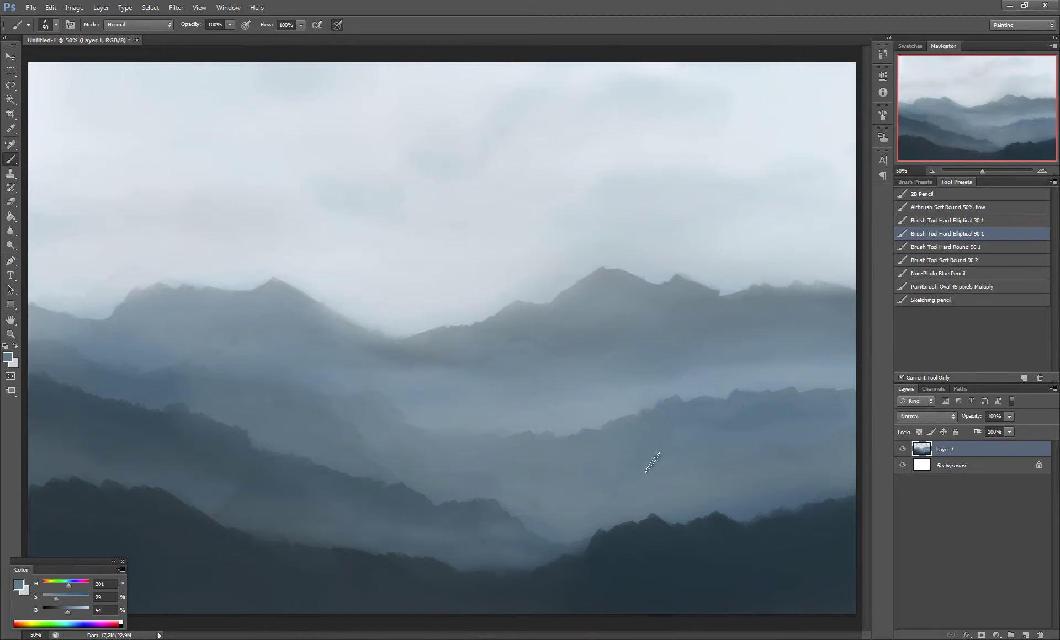
left_click(389, 411, "alt")
left_click(345, 386, "alt")
left_click(544, 381, "alt")
key("F5")
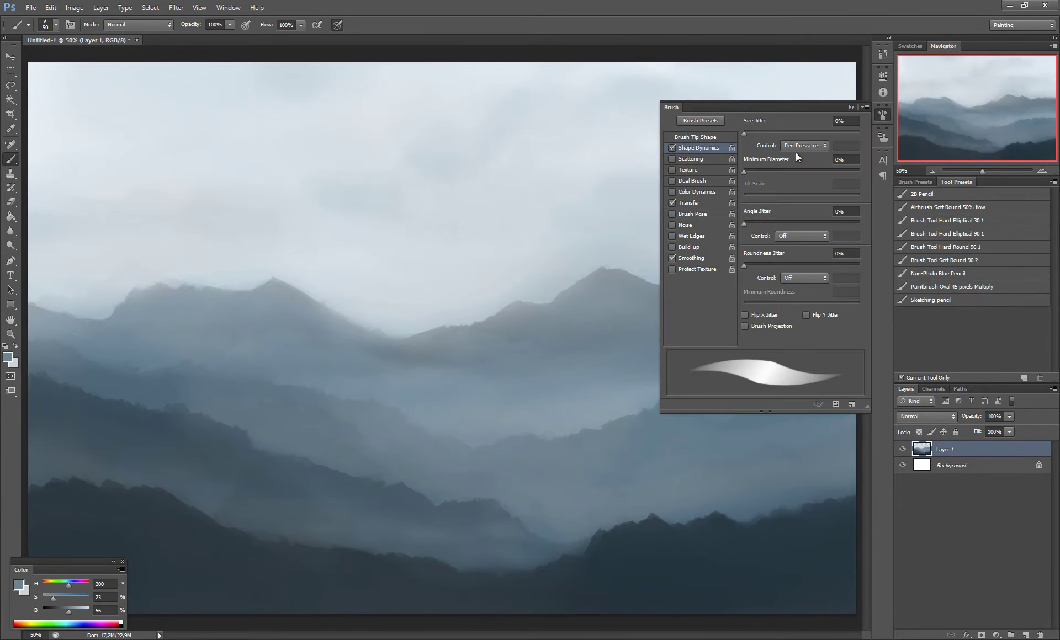
key("F5")
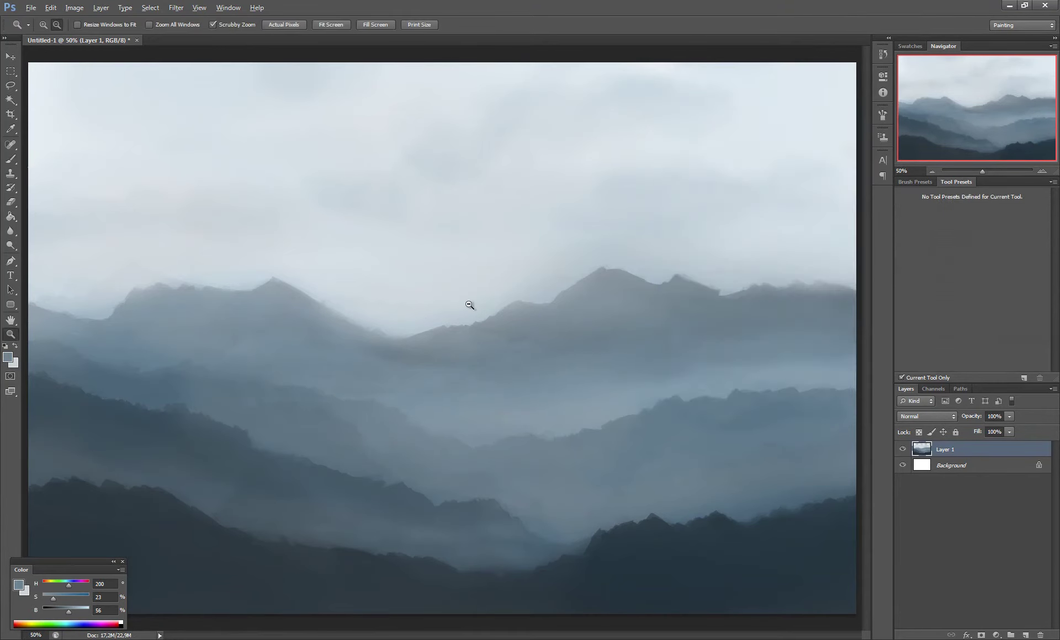
key("ctrl+minus")
Add a new layer and paint pale strokes for a lake between the ridges.
key("ctrl+shift+alt+n")
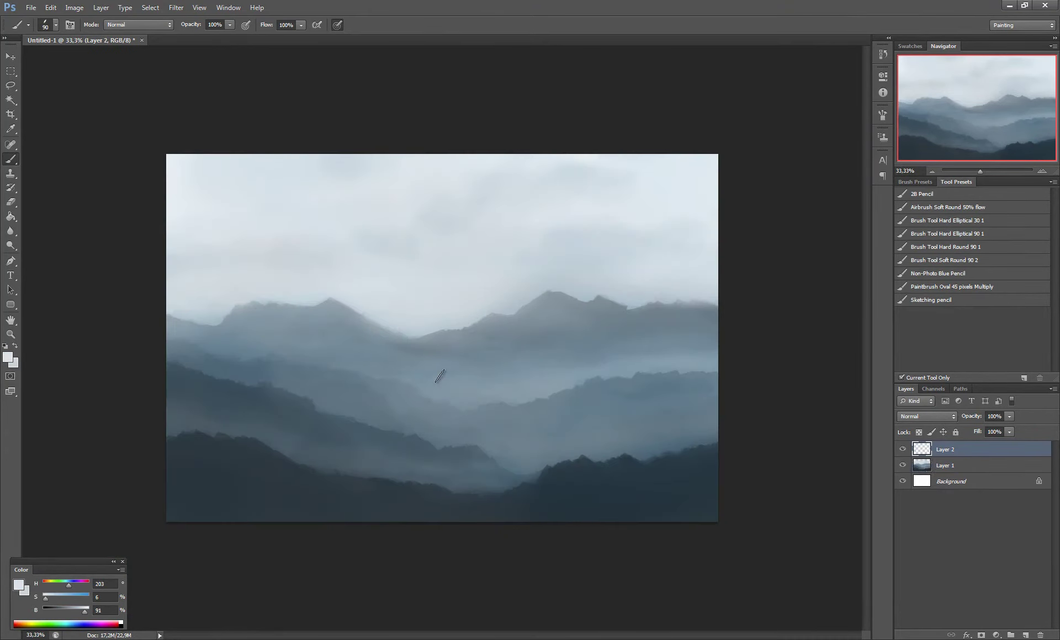
left_click_drag(417, 382, 448, 403)
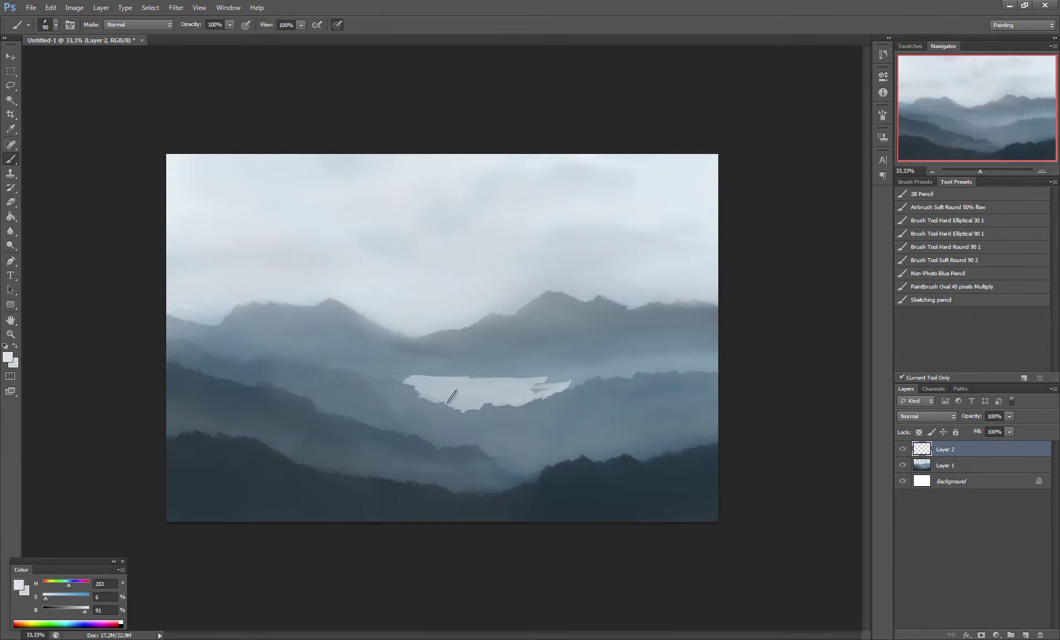
key("ctrl+plus")
mouse_move(606, 402)
left_mouse_down()
mouse_move(466, 407)
mouse_move(654, 393)
left_mouse_up()
Erase the pale lake shape and delete the emptied lake layer.
key("e")
key("F5")
key("F5")
mouse_move(485, 374)
left_mouse_down()
mouse_move(607, 408)
mouse_move(442, 420)
mouse_move(525, 431)
left_mouse_up()
key("z")
left_click(476, 308, "alt")
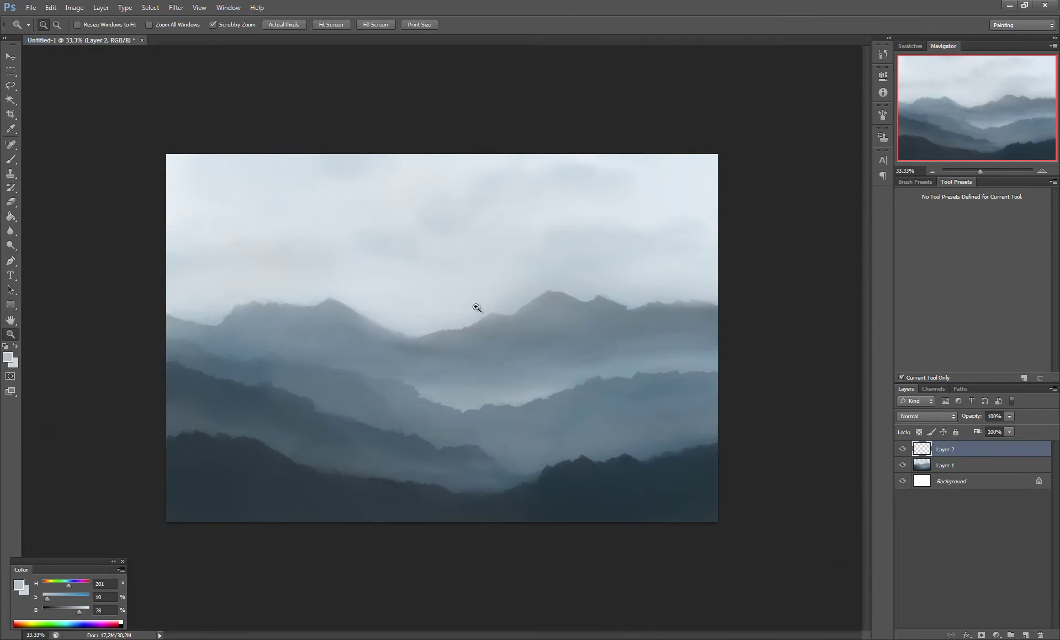
key("b")
key("Delete")
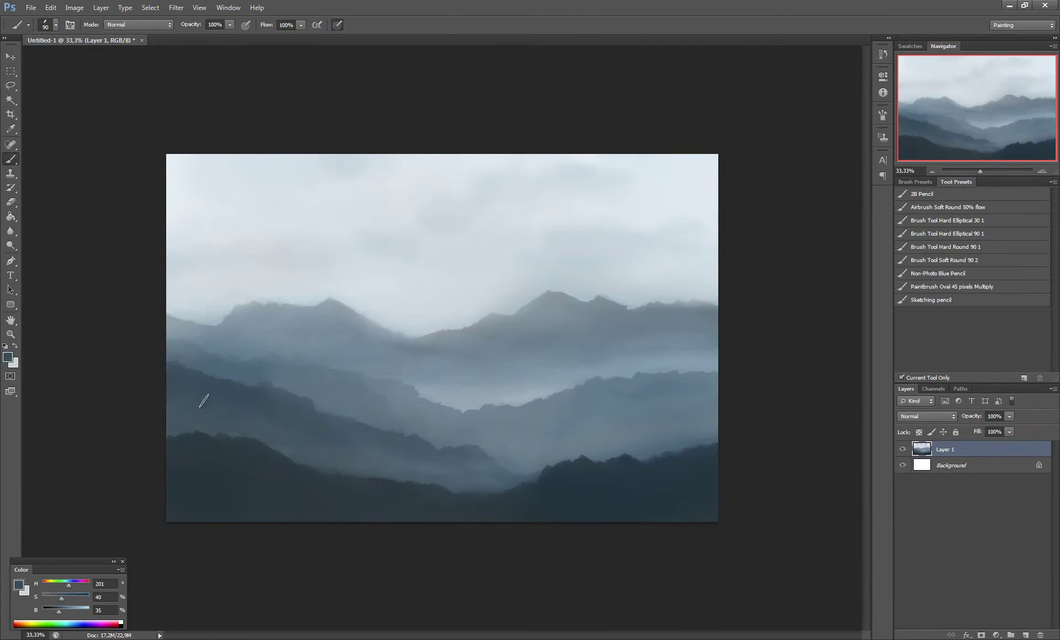
Paint darker, jagged edges along the foreground ridge tops with a small brush and sampled dark colours.
key("ctrl+plus")
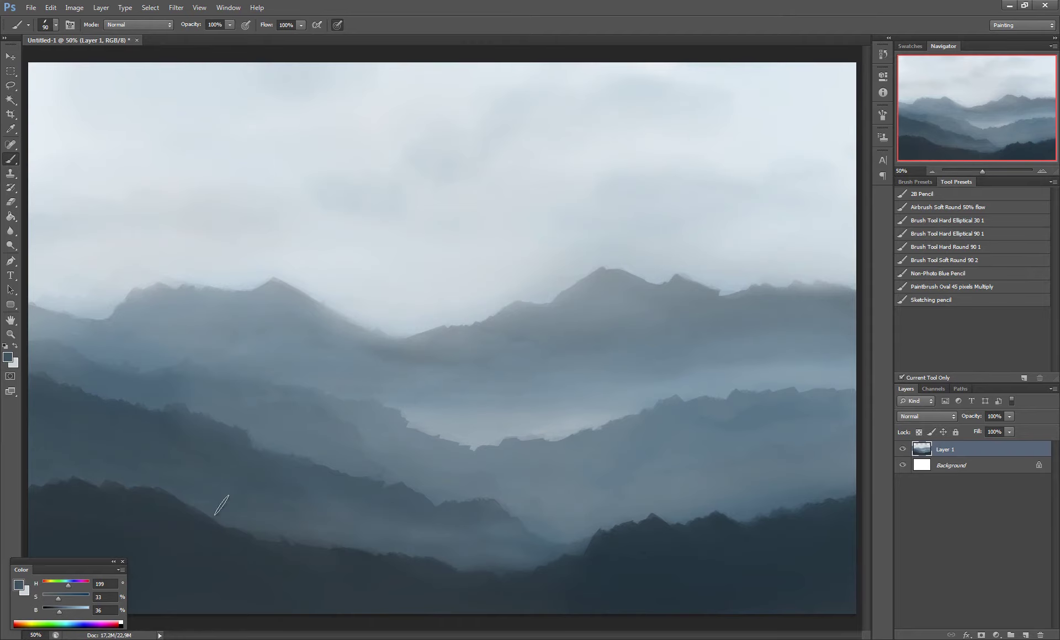
key("ctrl+plus")
key("bracketleft")
key("bracketleft")
key("bracketleft")
left_click(91, 414, "alt")
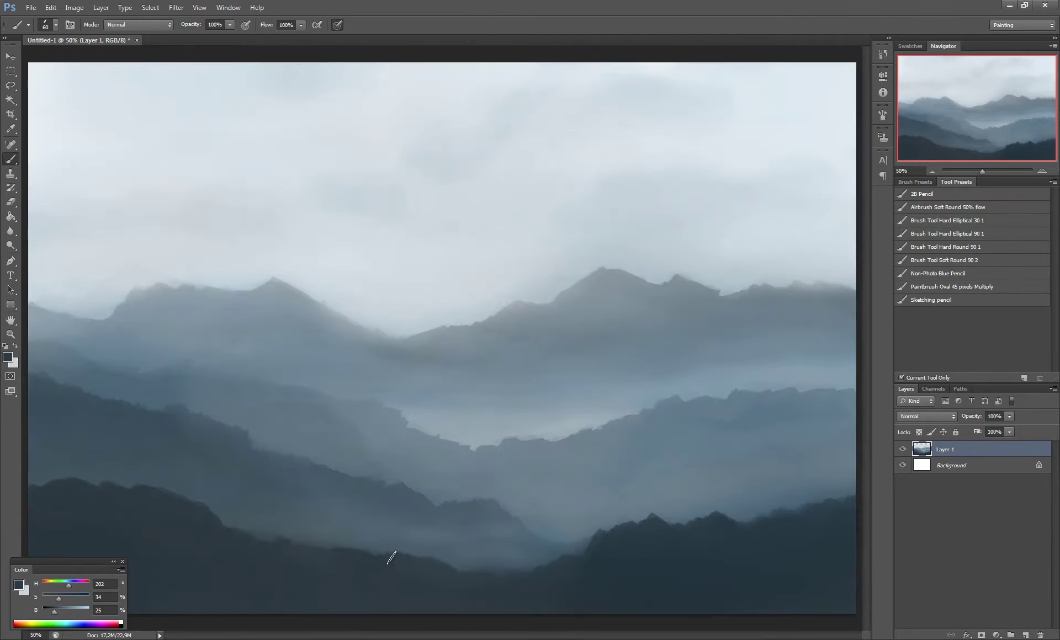
mouse_move(462, 496)
left_mouse_down()
mouse_move(619, 523)
mouse_move(526, 434)
left_mouse_up()
left_click(446, 487, "alt")
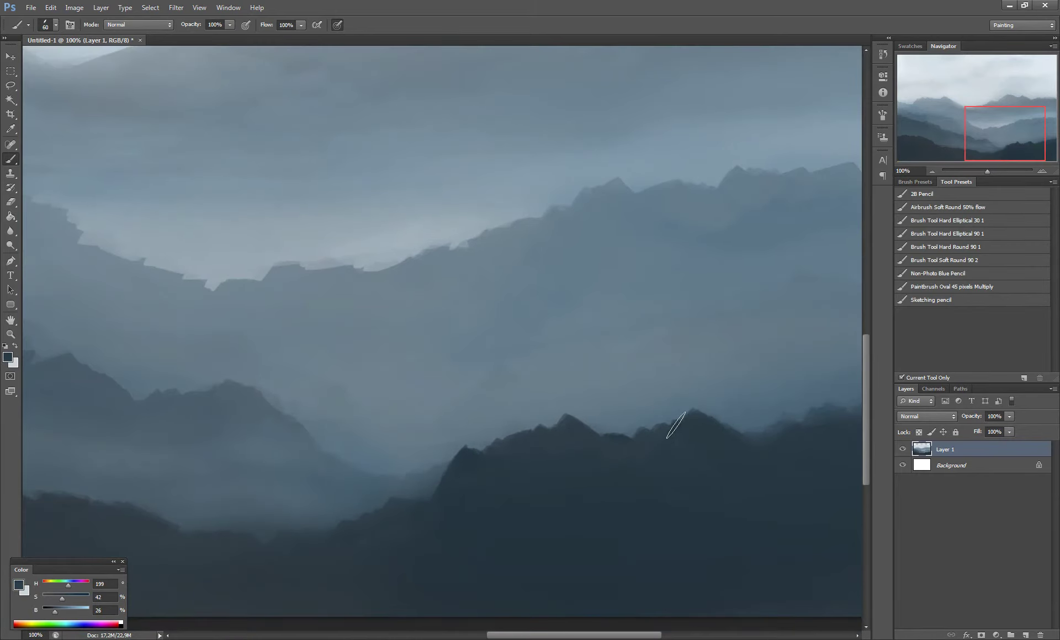
left_click_drag(704, 468, 605, 425)
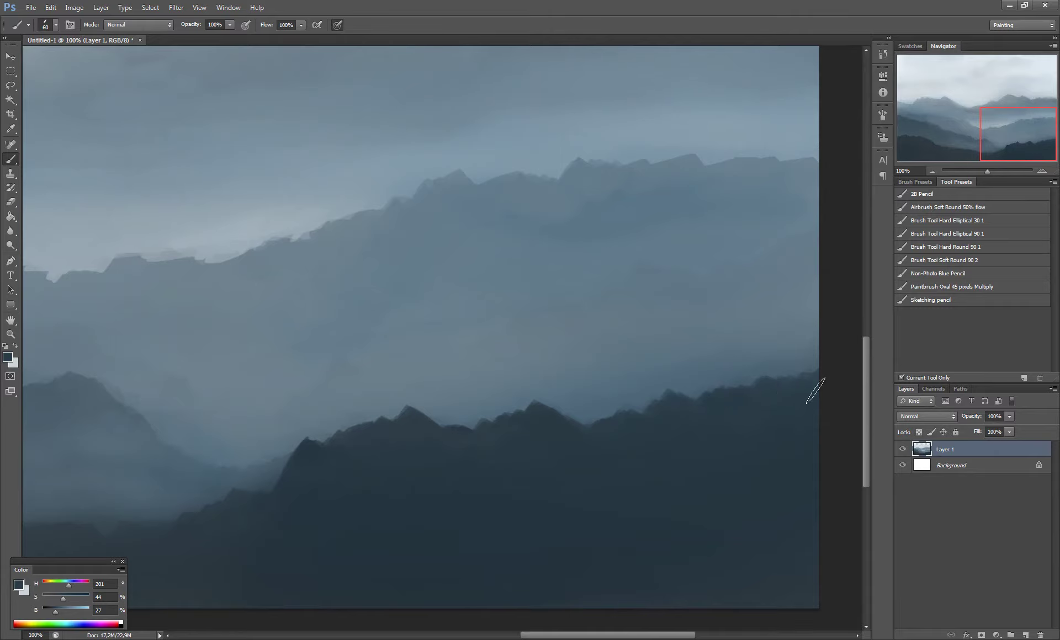
mouse_move(816, 386)
left_mouse_down()
mouse_move(251, 461)
mouse_move(271, 430)
mouse_move(213, 519)
left_mouse_up()
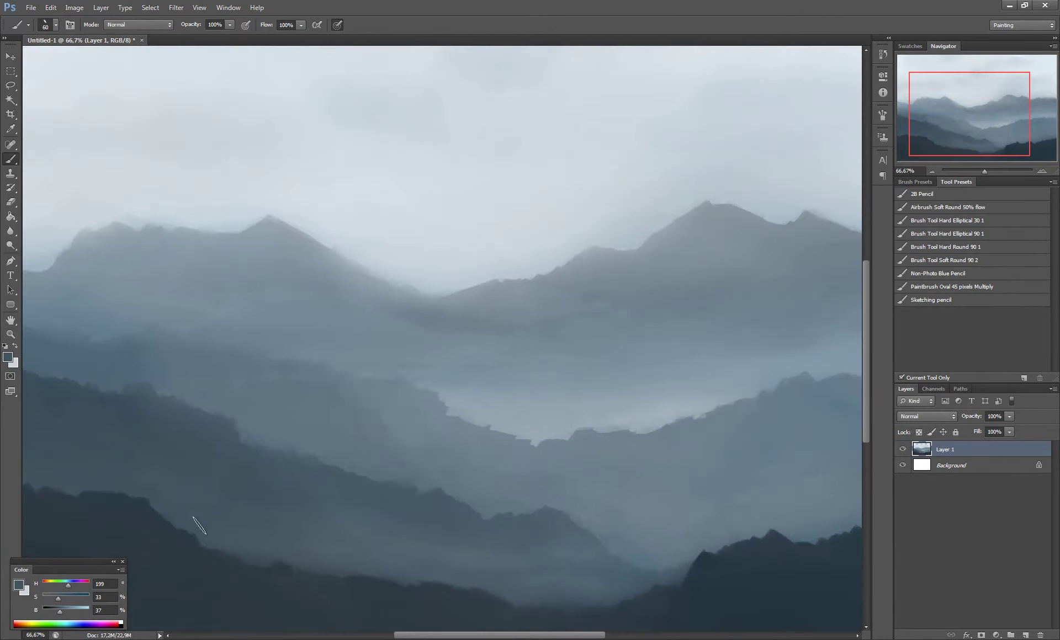
key("ctrl+minus")
key("F5")
Pick a pale blue-grey and paint soft mist over the middle hills and lower valley.
key("c")
key("b")
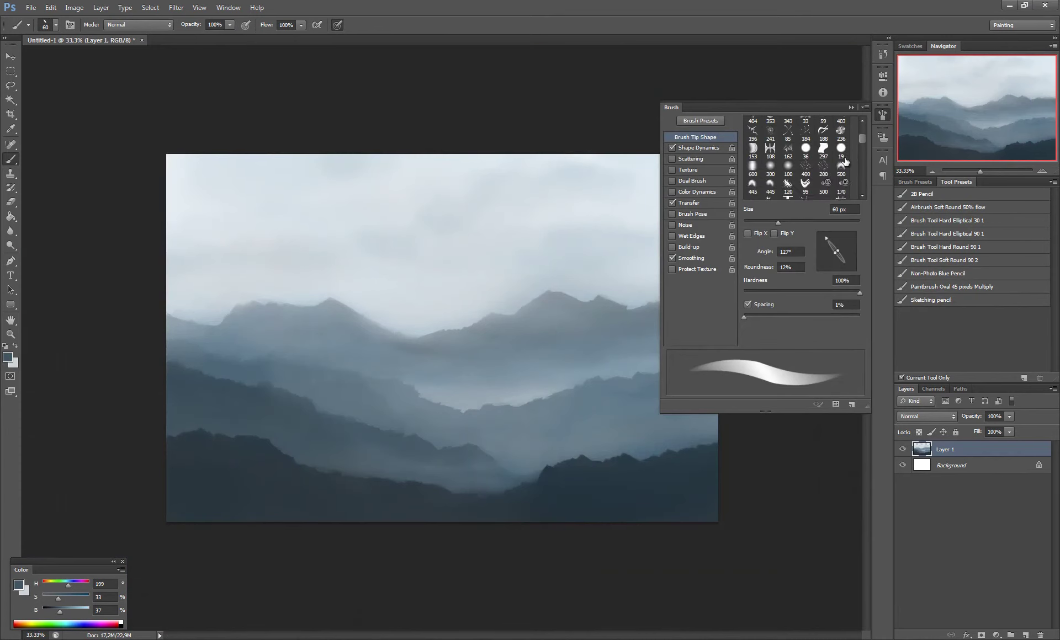
key("F5")
left_click(321, 226, "alt")
left_click_drag(525, 386, 441, 400)
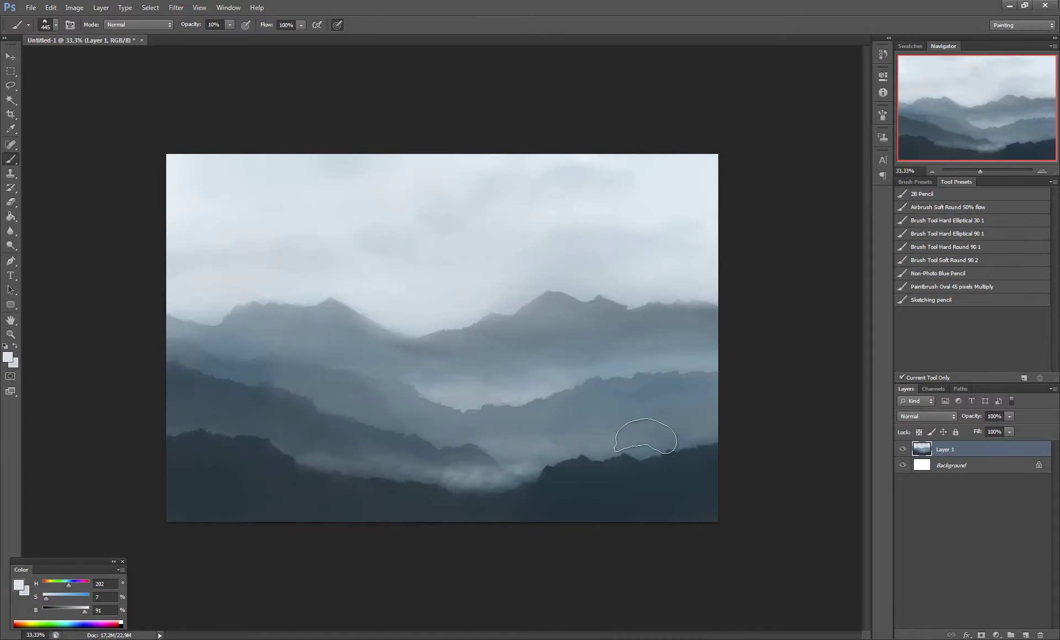
key("]")
key("]")
key("]")
left_click(514, 425, "alt")
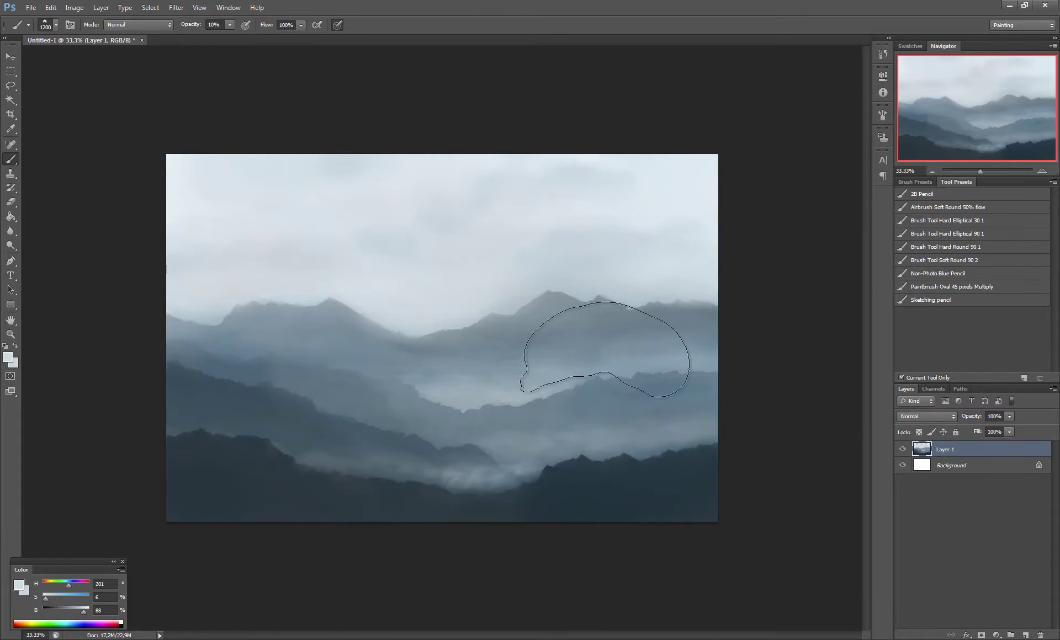
key("[")
key("[")
key("[")
Shrink the brush, choose a hard narrow tip and sample dark ridge colours in the lower valley.
key("ctrl+plus")
key("ctrl+plus")
key("[")
key("[")
key("[")
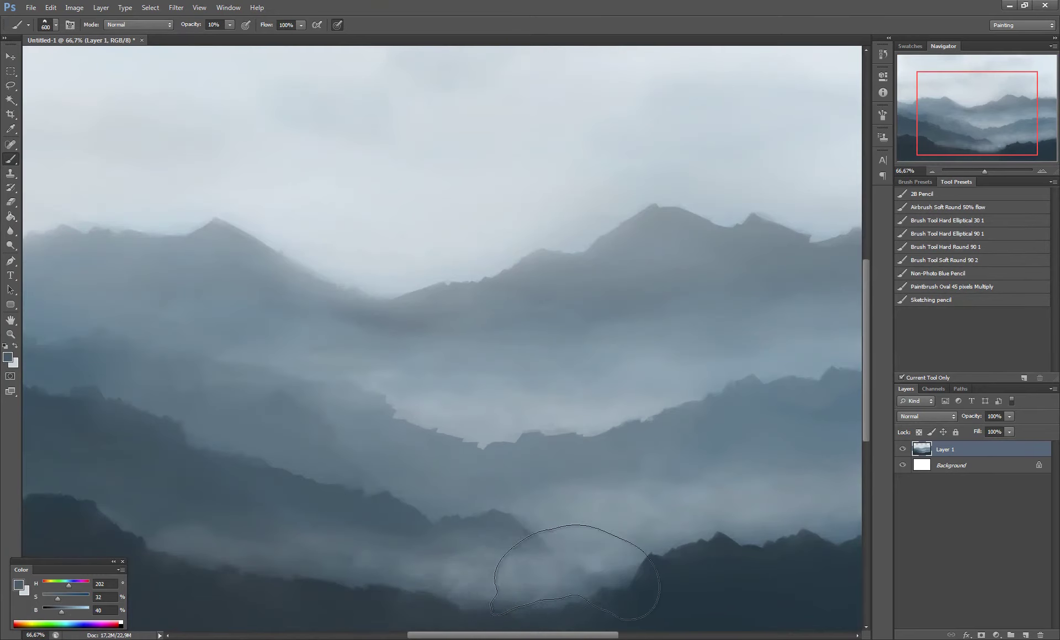
key("[")
key("[")
left_click(566, 484, "alt")
key("ctrl+minus")
left_click(205, 534, "alt")
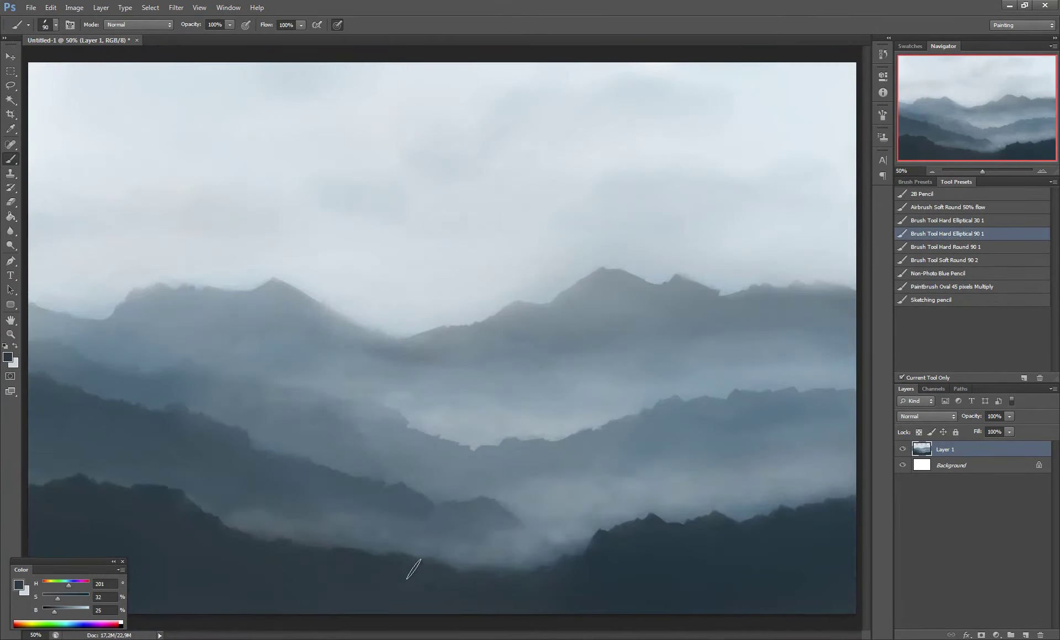
left_click(485, 619, "alt")
Add a new layer and slightly darken the top of the sky at 20% opacity.
key("ctrl+minus")
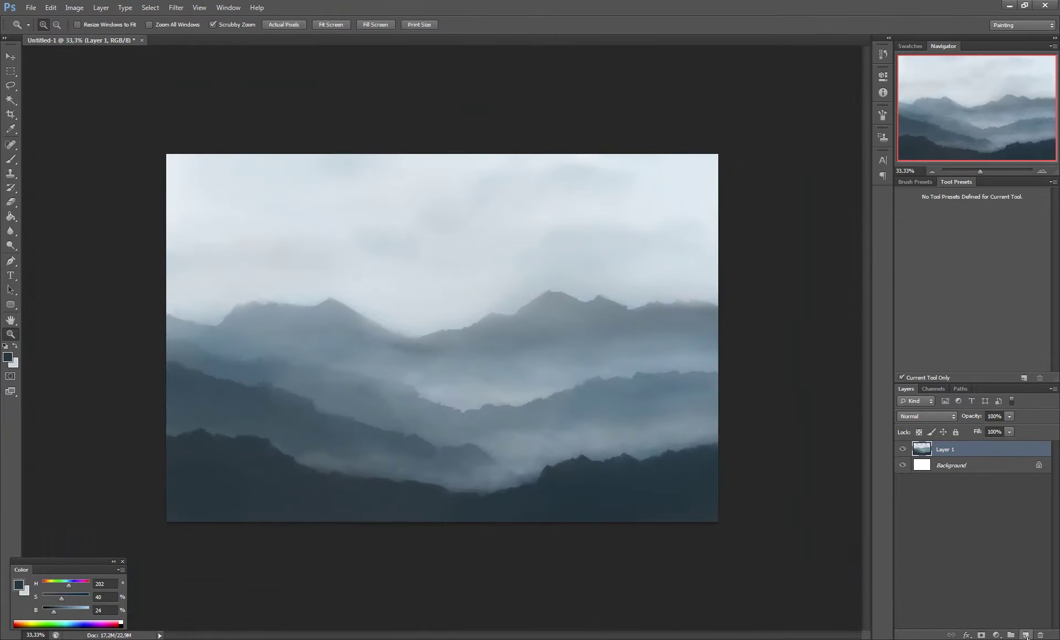
key("ctrl+shift+alt+n")
key("F5")
key("F5")
key("2")
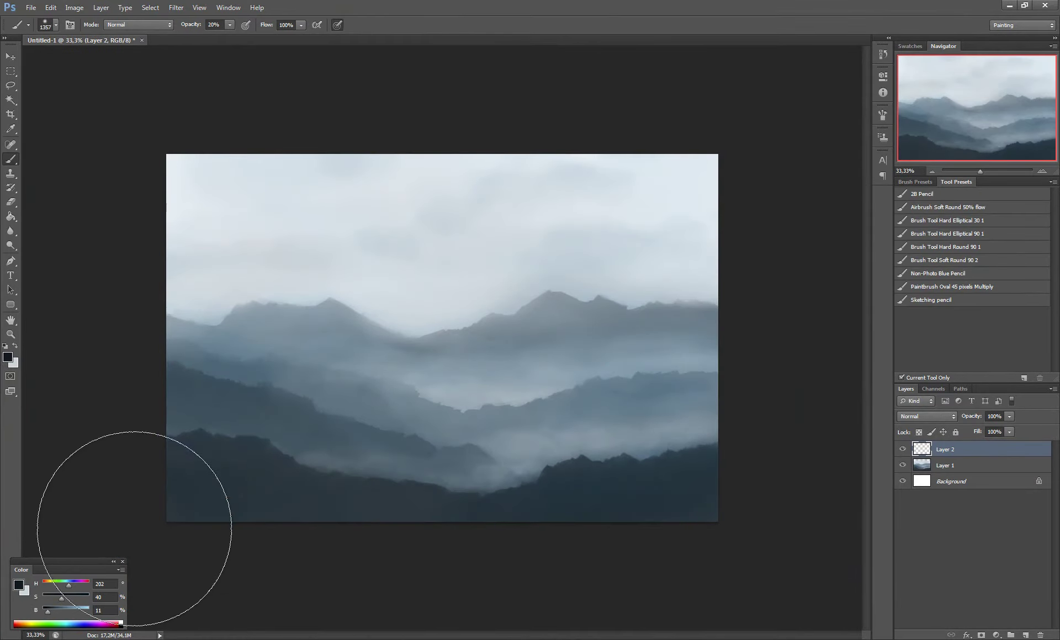
left_click_drag(265, 222, 829, 222)
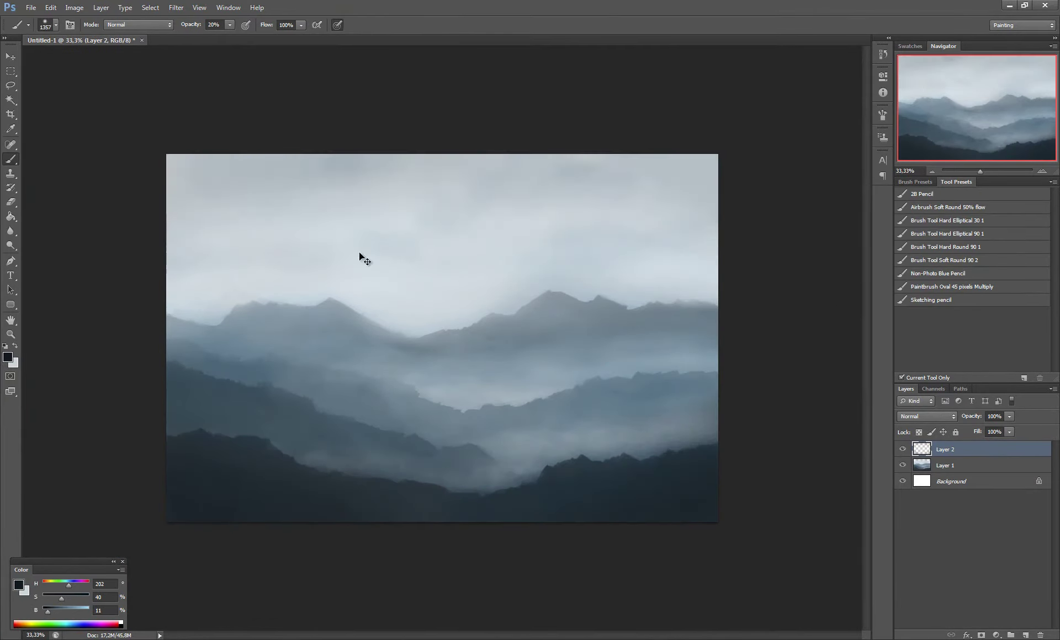
Choose a tree-shaped brush tip and zoom in on the foreground ridges.
key("F5")
left_click_drag(863, 135, 865, 147)
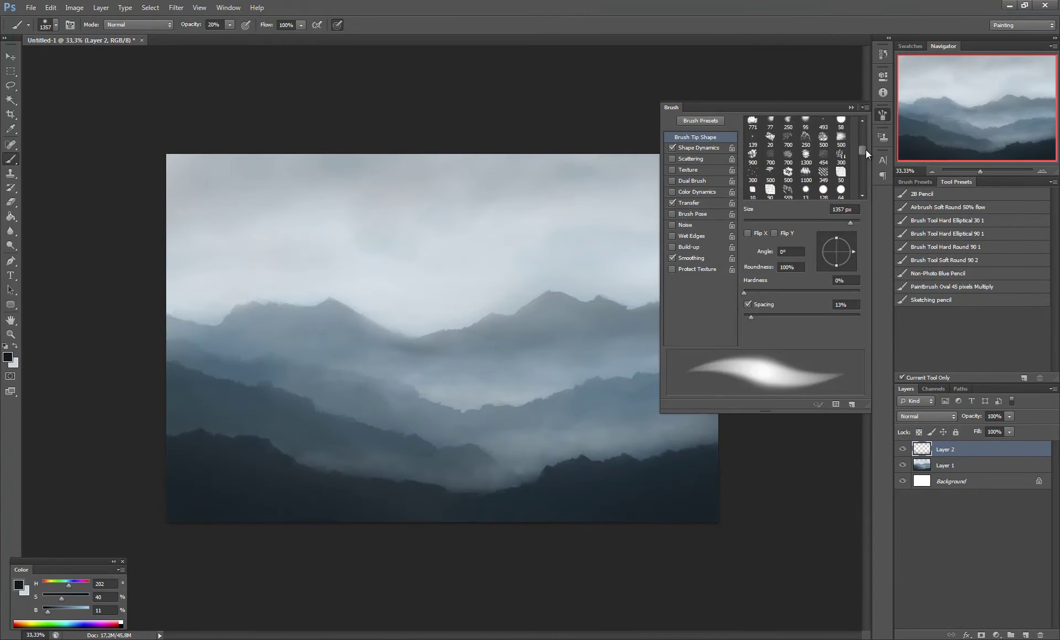
left_click(770, 166)
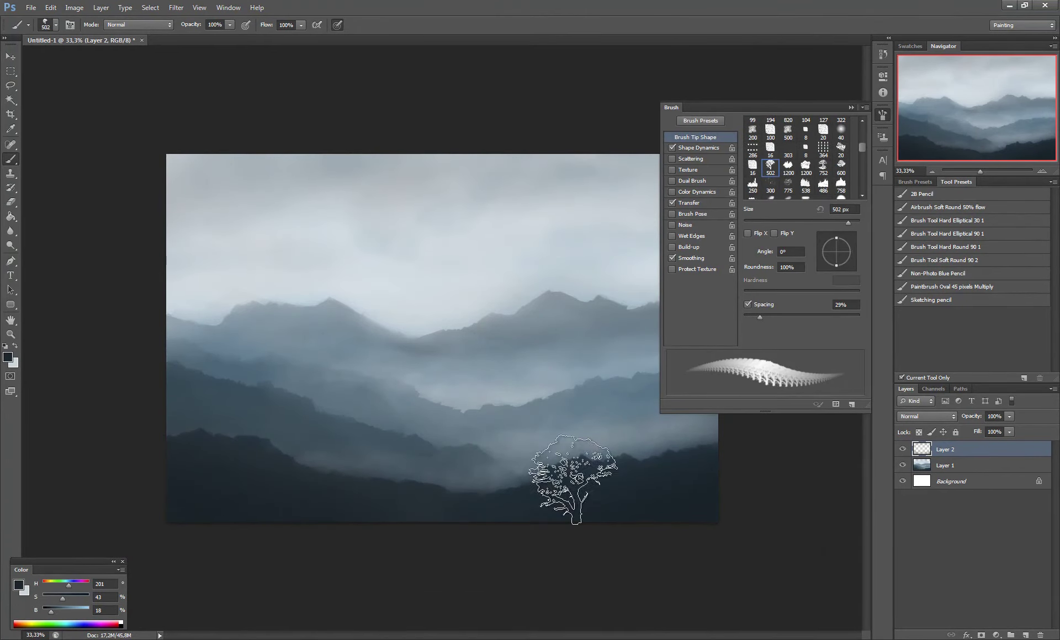
key("z")
left_click(339, 437)
key("F5")
key("b")
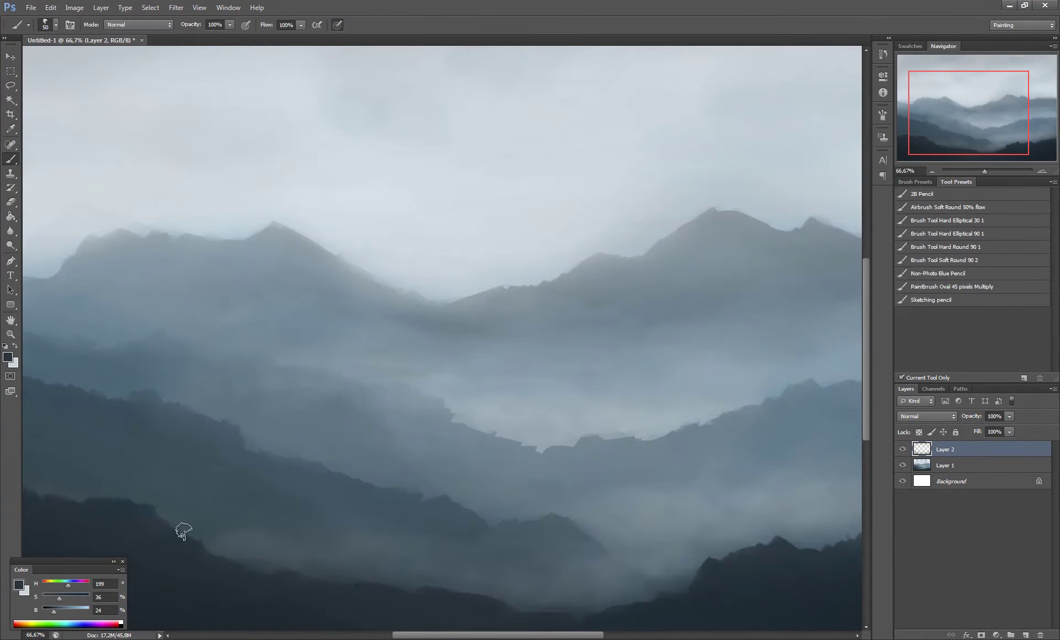
Stamp tree silhouettes along the right foreground ridge using a sampled dark ridge colour.
key("F5")
key("ctrl+minus")
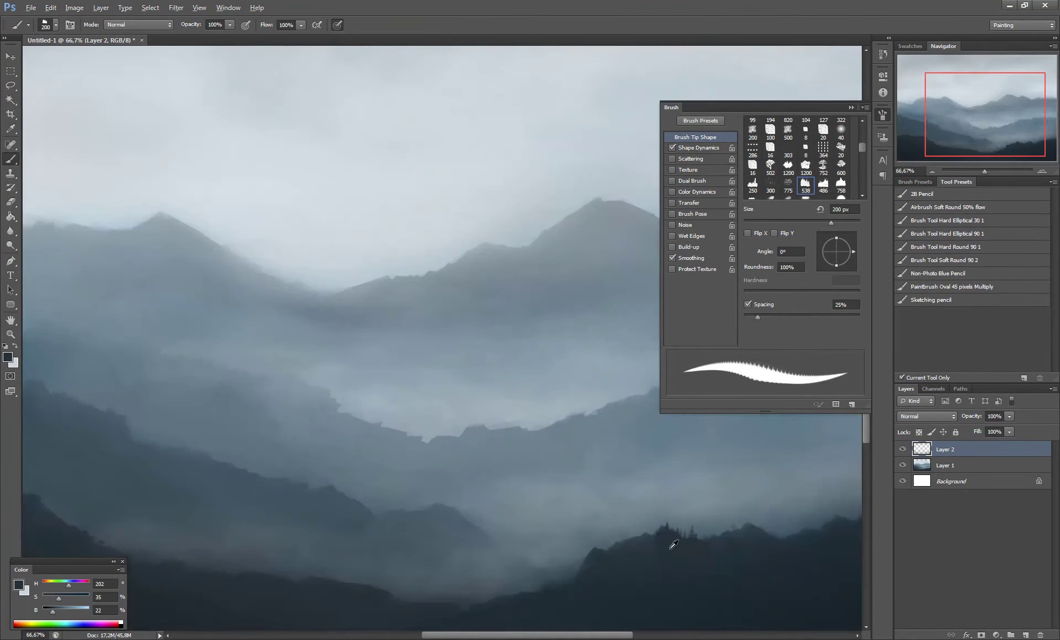
left_click(502, 386, "ctrl")
left_click(685, 148)
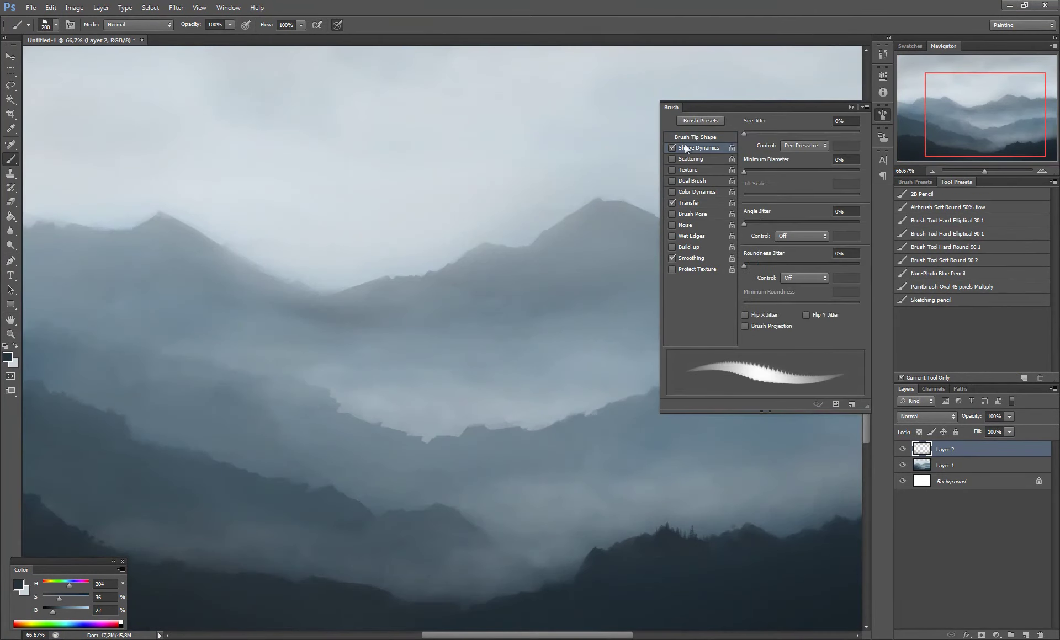
left_click(634, 549, "alt")
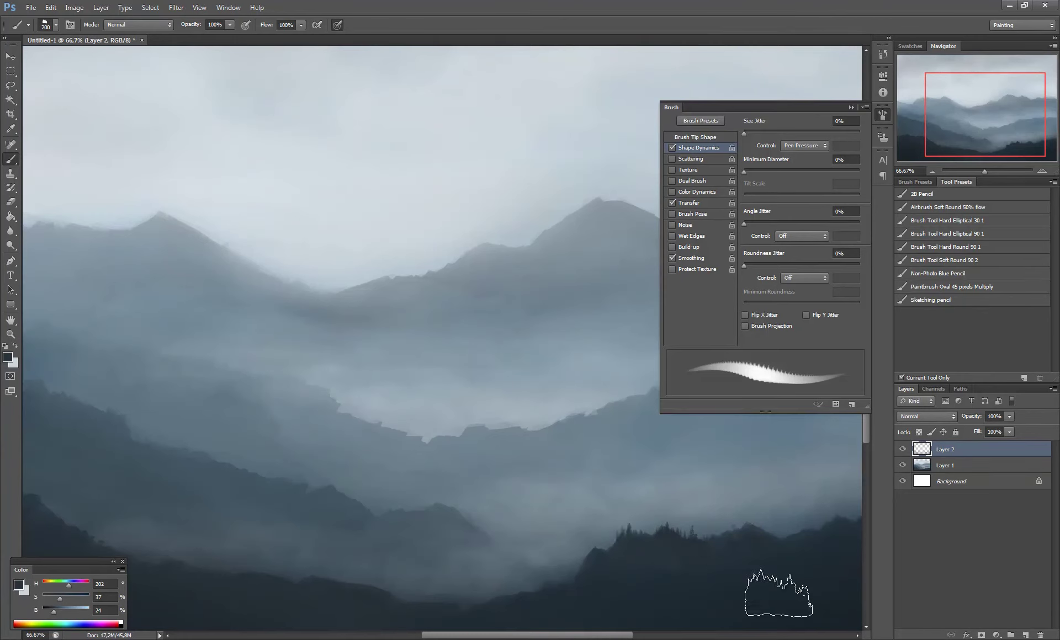
left_click(852, 537, "alt")
left_click(695, 137)
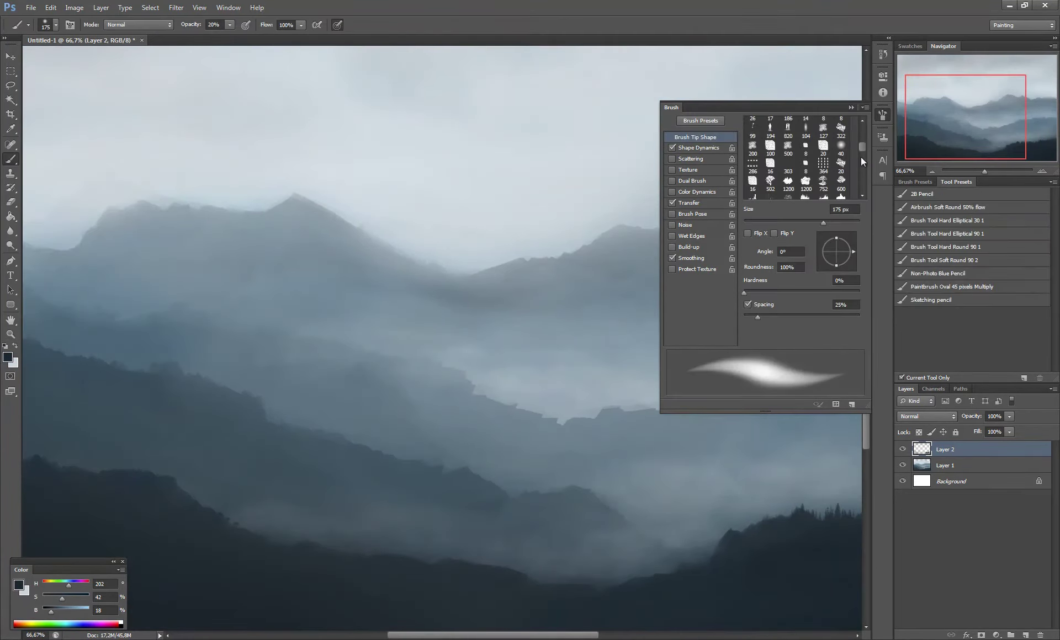
Reselect a smaller tree brush tip, sample a dark ridge colour and set 80% opacity.
left_click(806, 164)
key("0")
key("bracketleft")
key("bracketleft")
key("bracketleft")
left_click(276, 566, "alt")
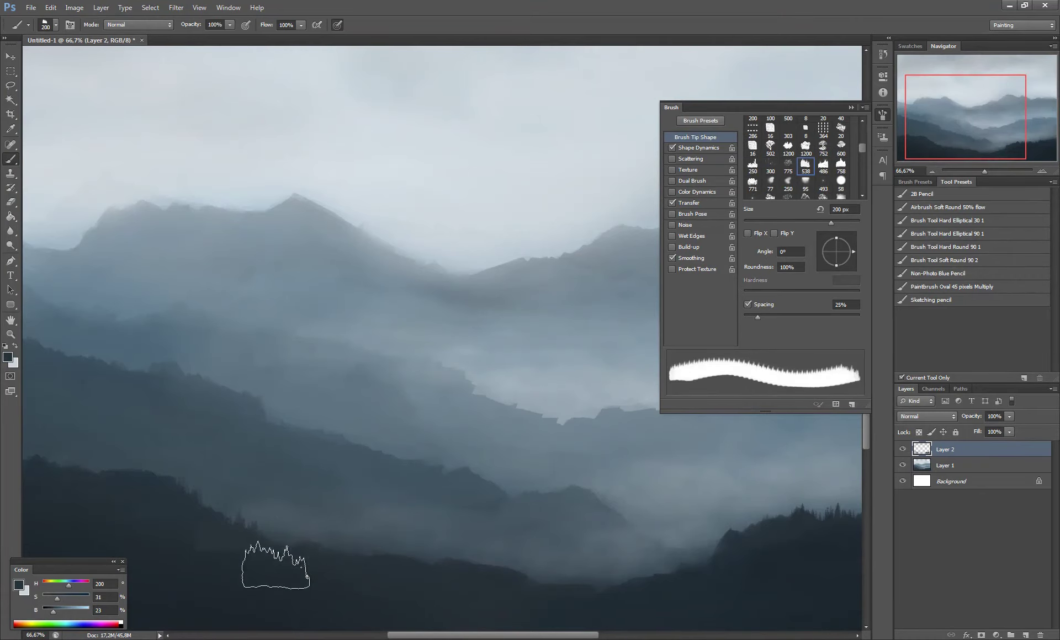
key("period")
key("comma")
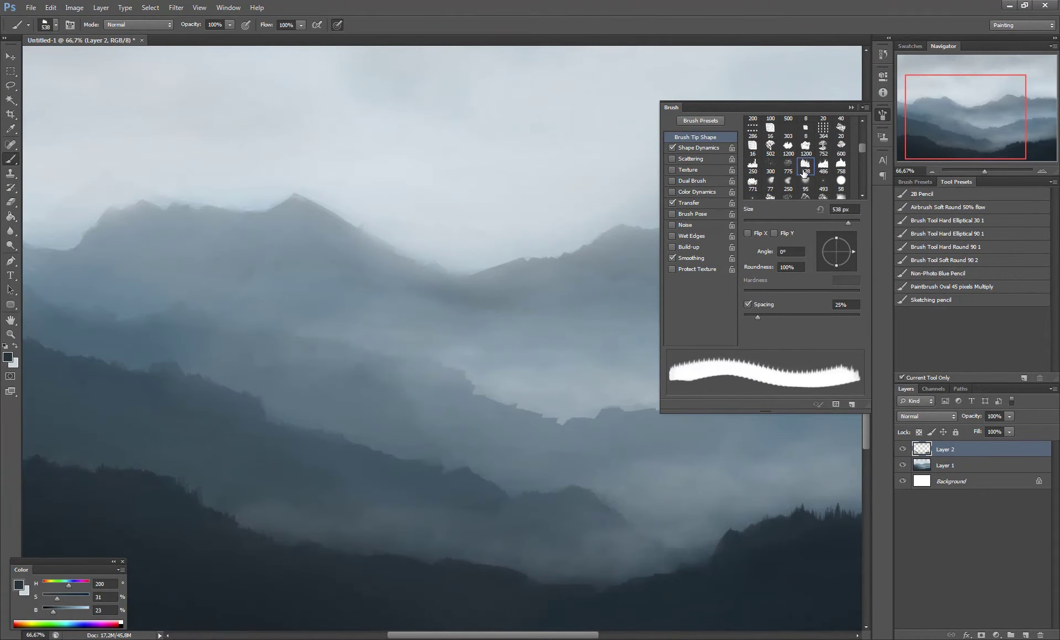
scroll(427, 510, "down", 2)
key("shift+comma")
key("8")
Choose a larger tree tip, sample the dark ridge colour, then pick a large soft round tip.
key("ctrl+minus")
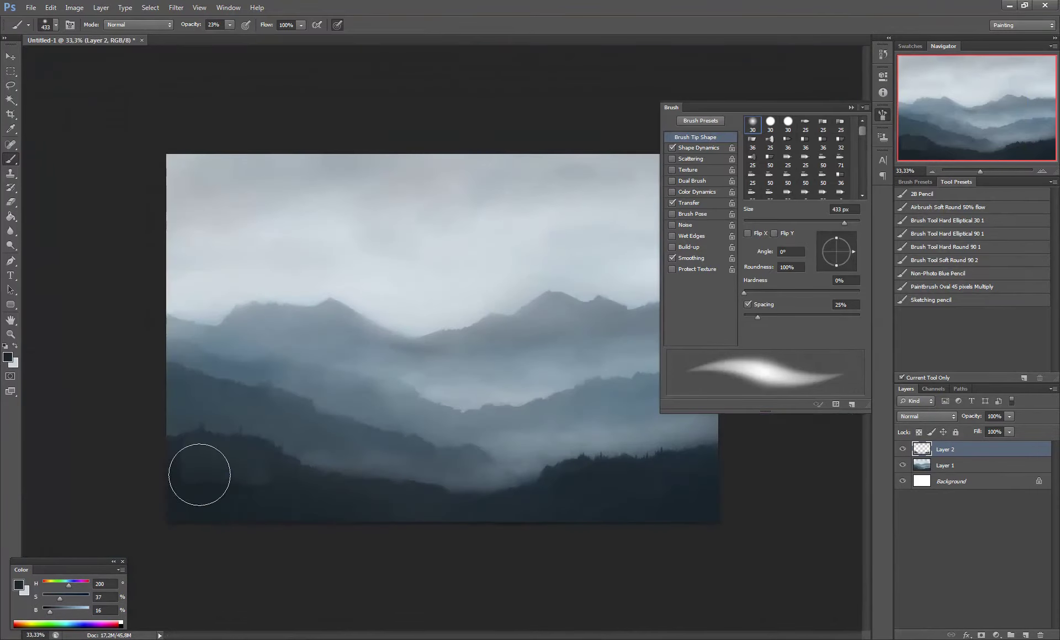
scroll(862, 166, "down", 2)
left_click(788, 176)
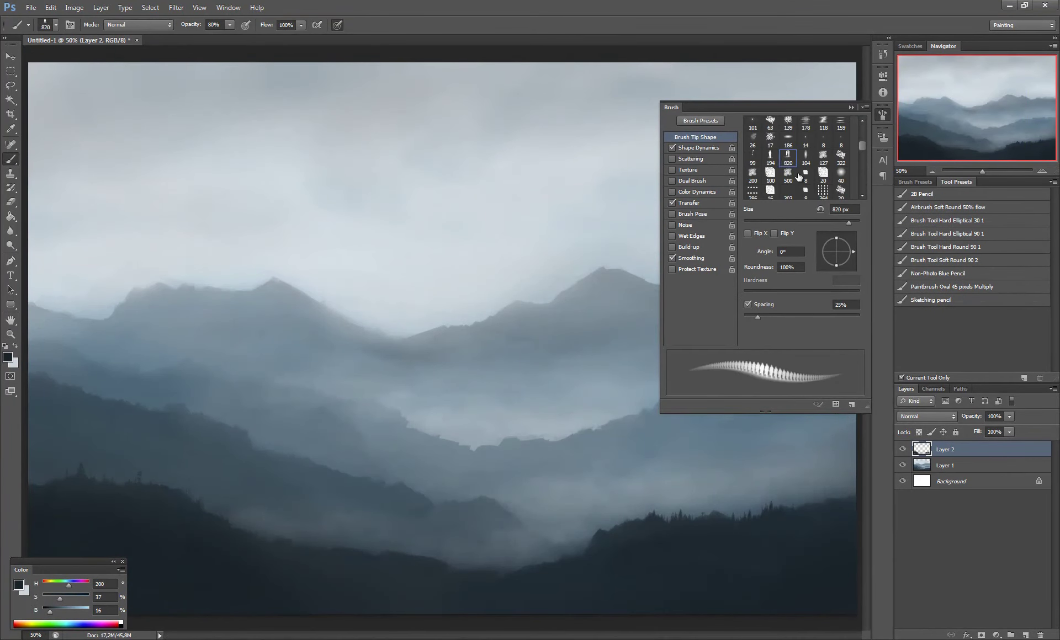
key("bracketleft")
key("bracketleft")
key("bracketleft")
left_click(247, 545, "alt")
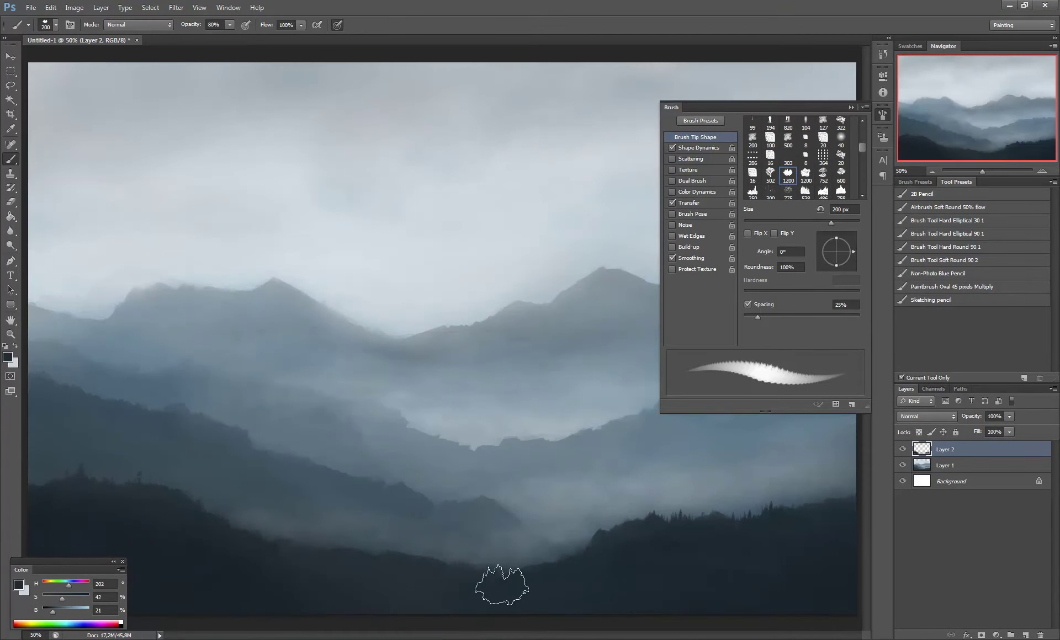
key("shift+comma")
left_click(272, 584, "alt")
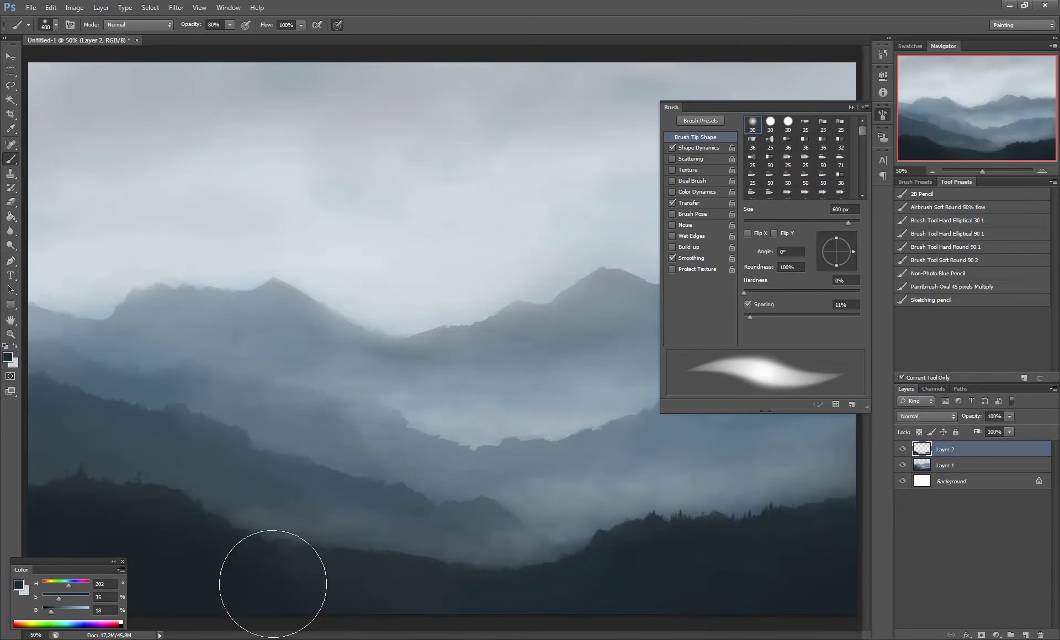